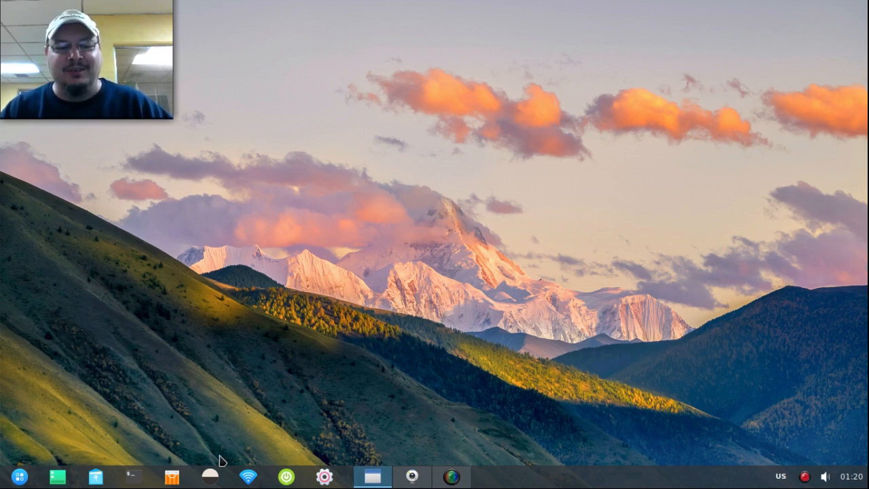
- Open the update notifier folder inside the home directory's Templates folder in the file manager
left_click(97, 479)
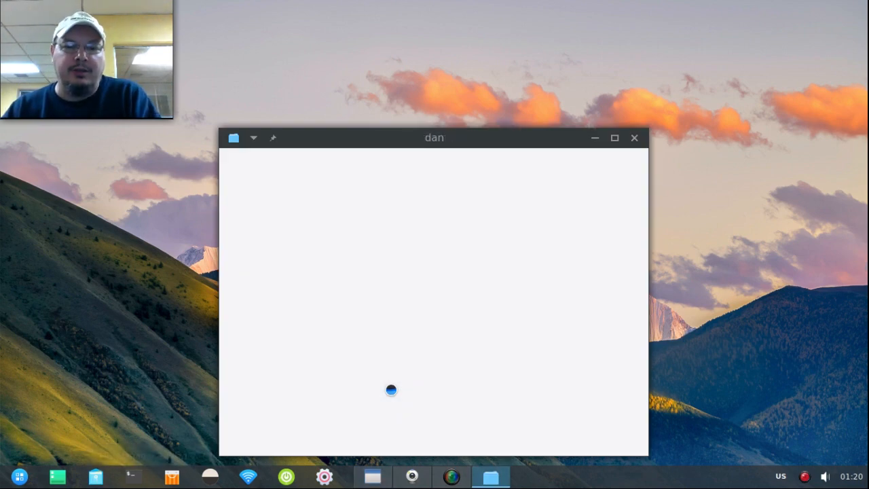
left_click_drag(529, 138, 516, 73)
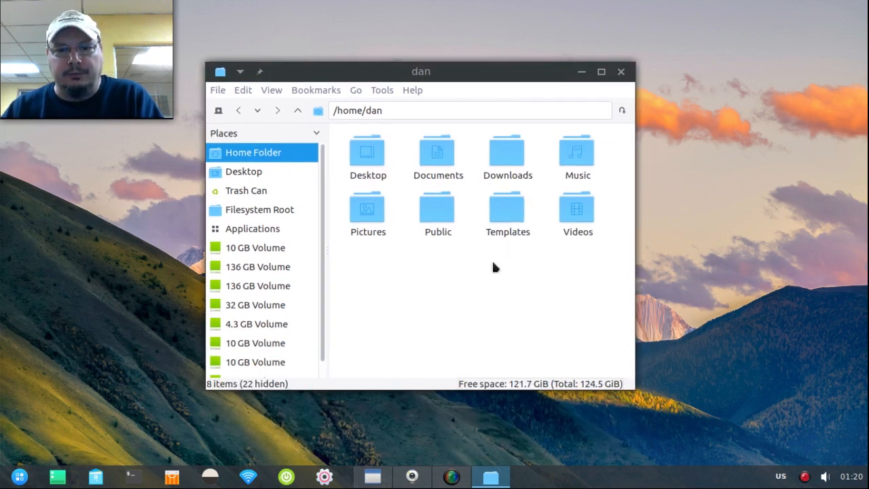
double_click(509, 215)
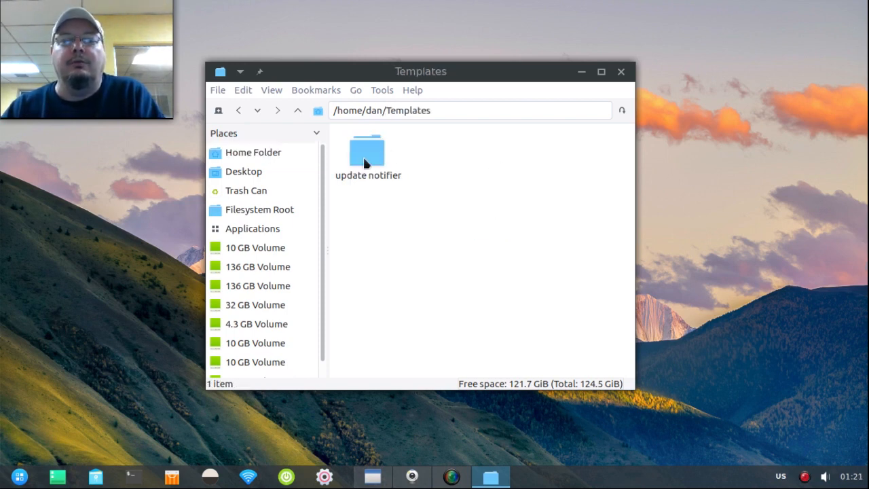
double_click(365, 159)
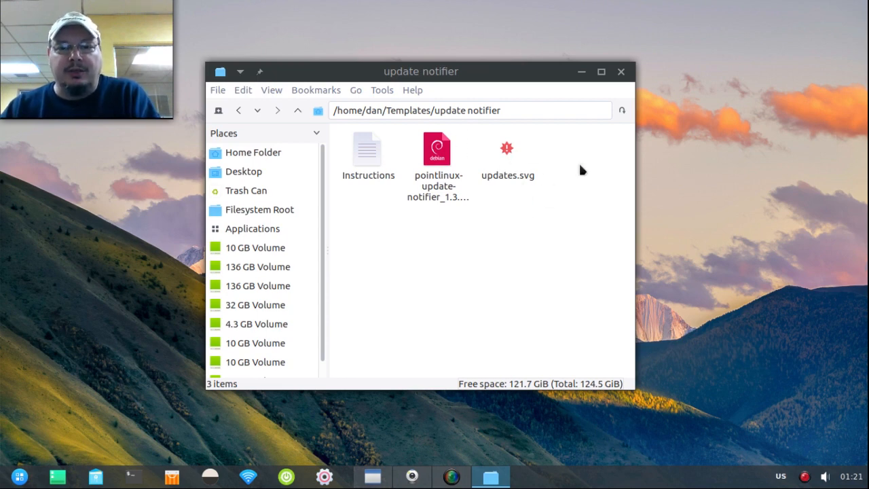
- Open the pointlinux-update-notifier Debian package with the GDebi Package Installer
right_click(441, 159)
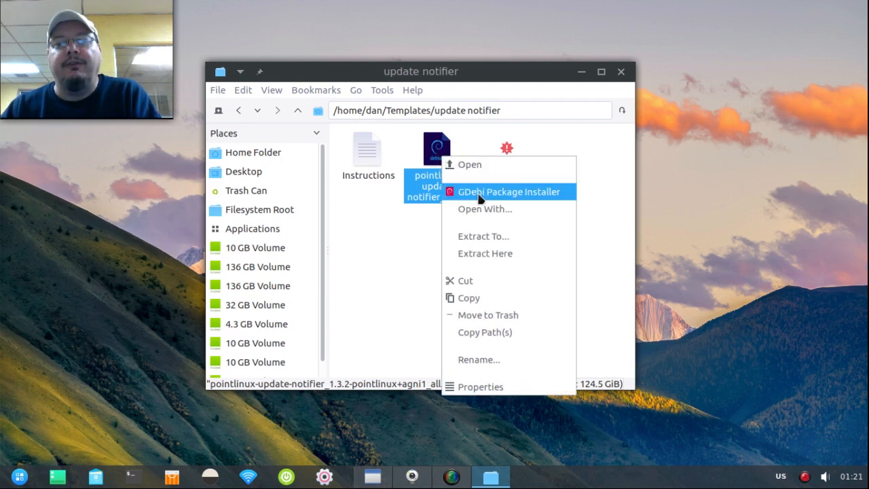
left_click(479, 194)
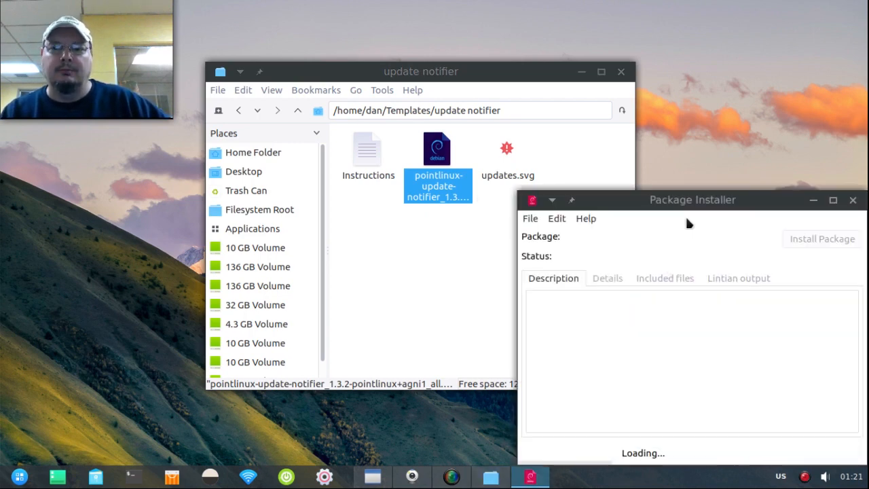
left_click_drag(696, 204, 421, 116)
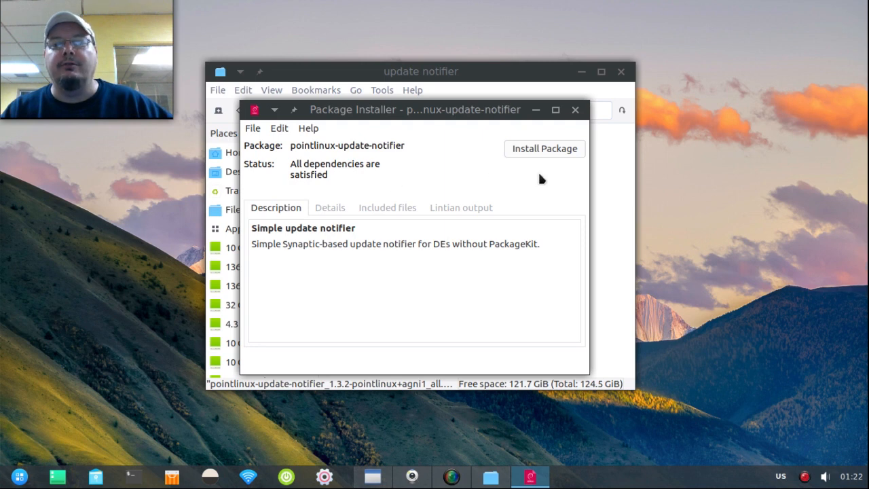
- Install the pointlinux-update-notifier package, authorising with the administrative password, and close the installer and file manager
left_click(550, 148)
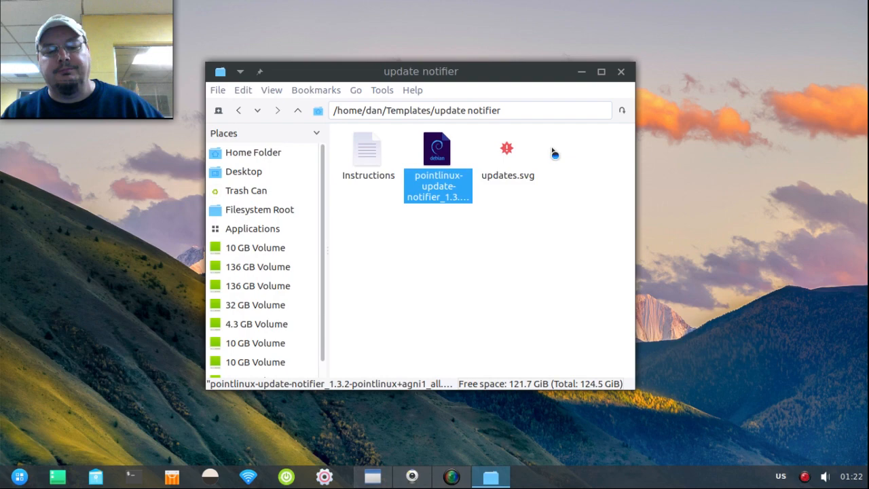
type("•••••")
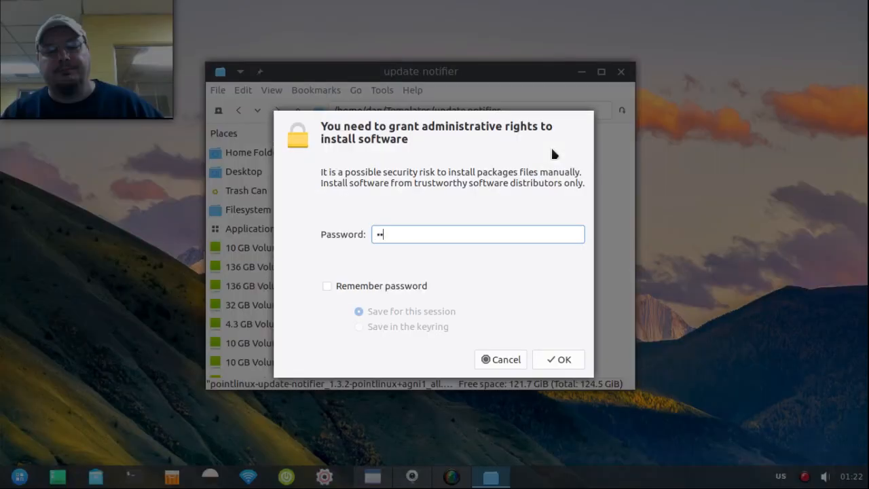
key("Return")
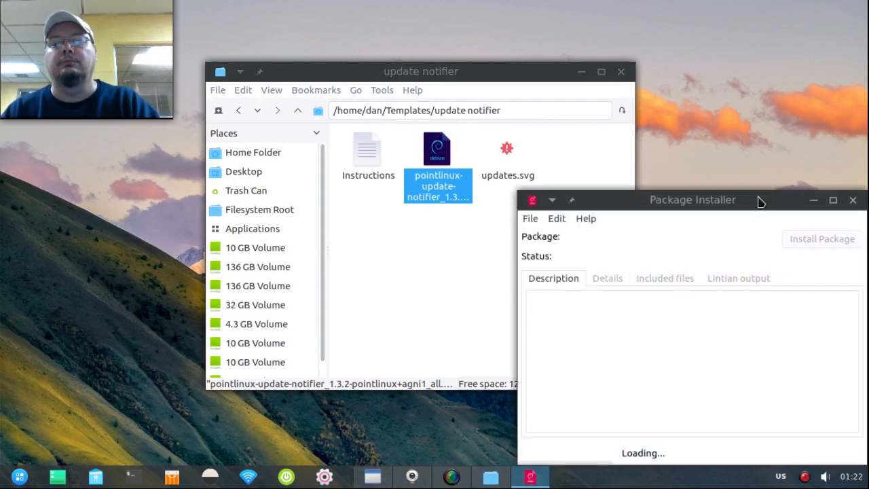
left_click_drag(758, 200, 623, 162)
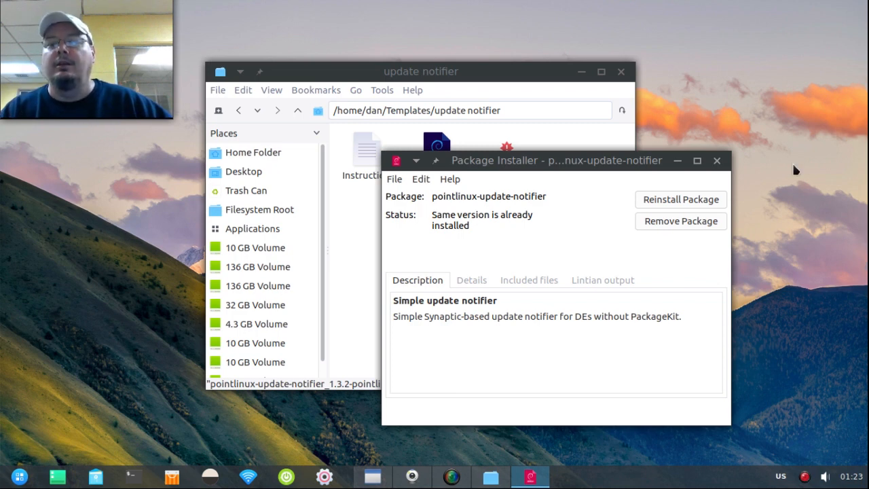
left_click(717, 161)
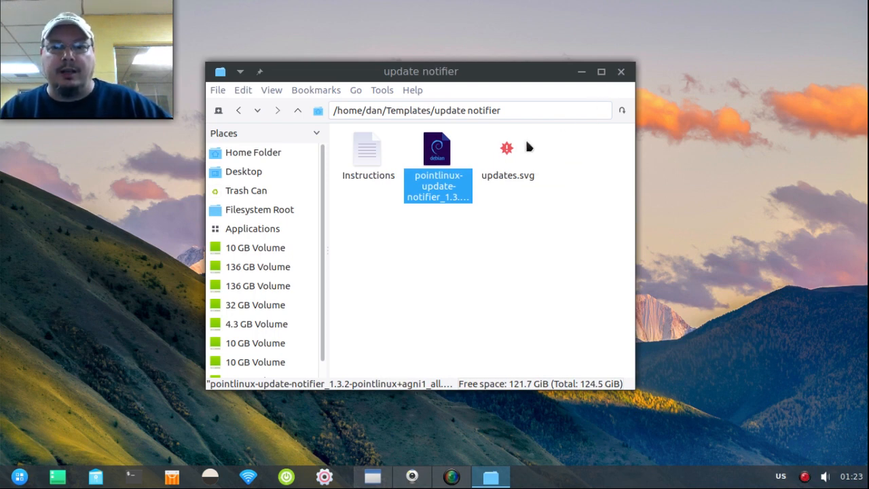
left_click(619, 75)
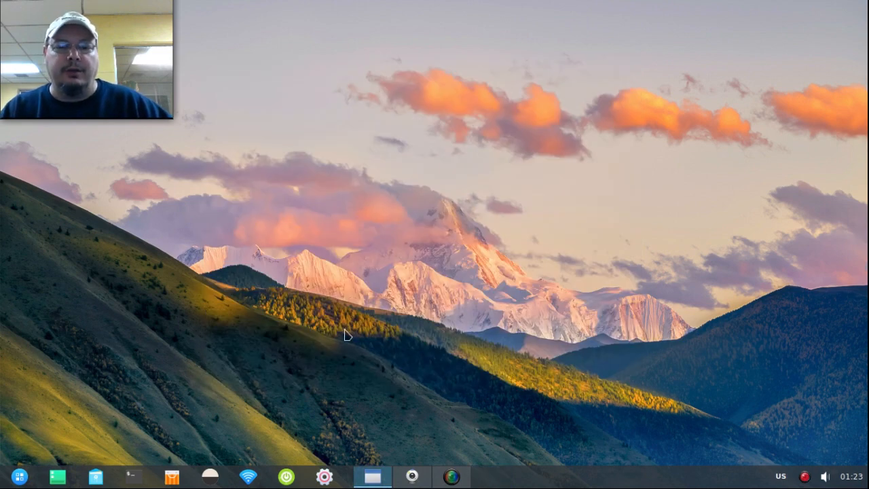
- Launch the PCManFM file manager with administrative rights, entering the administrative password
right_click(206, 349)
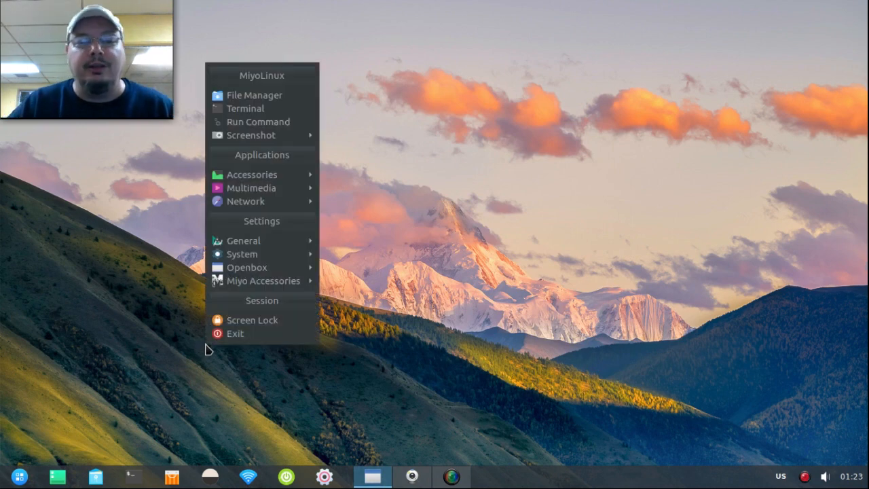
mouse_move(264, 272)
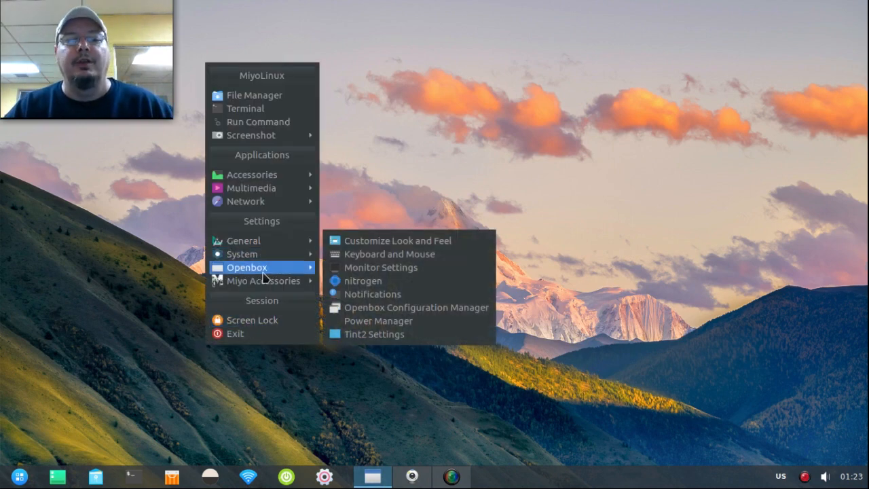
left_click(360, 296)
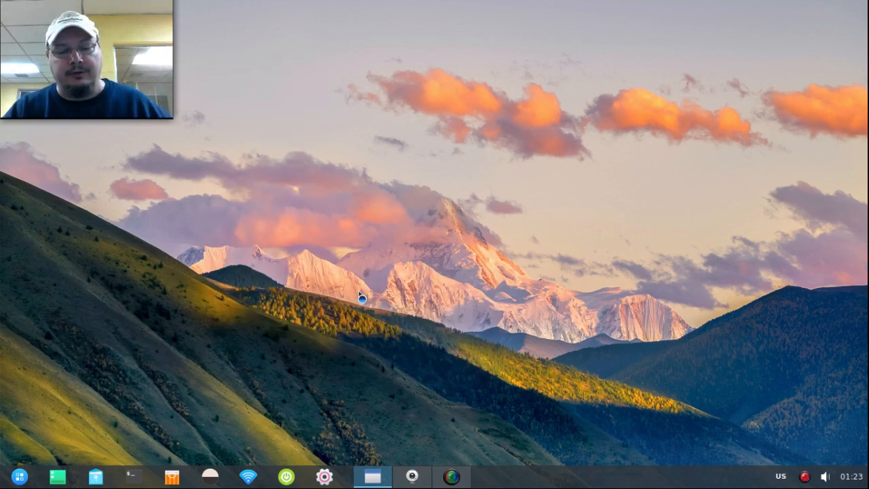
type("••••••")
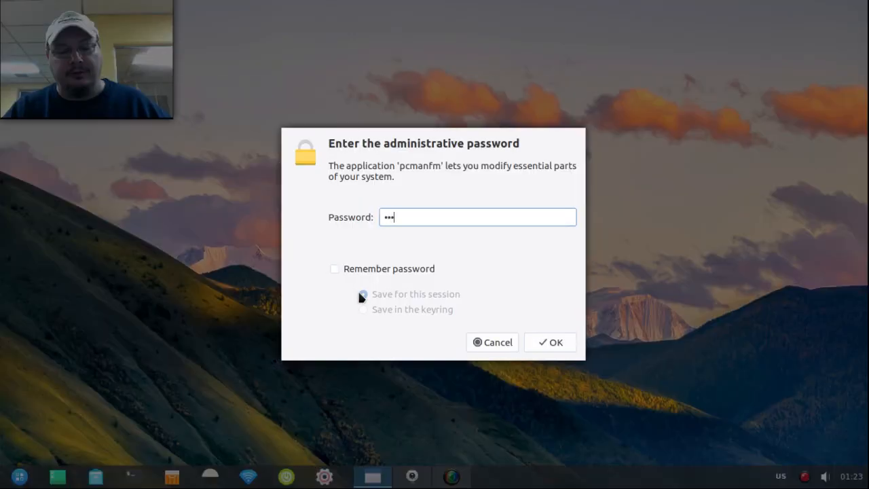
key("Return")
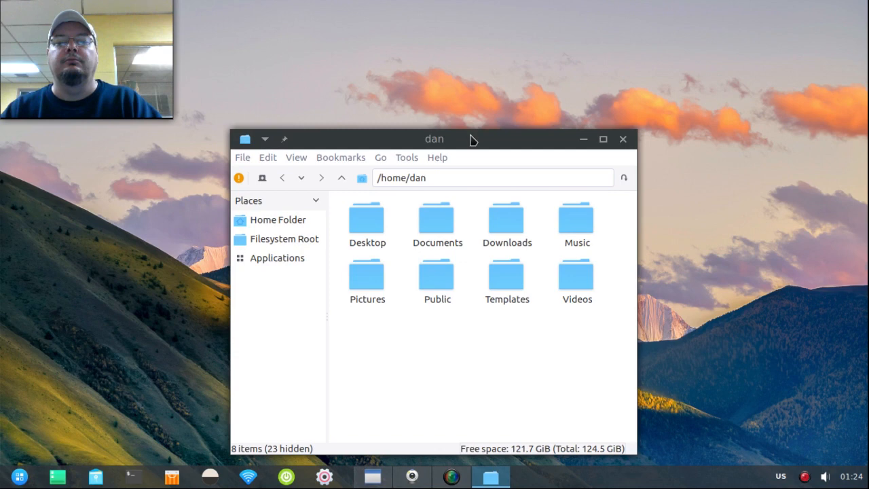
- Copy updates.svg from the update notifier folder inside Templates
double_click(520, 281)
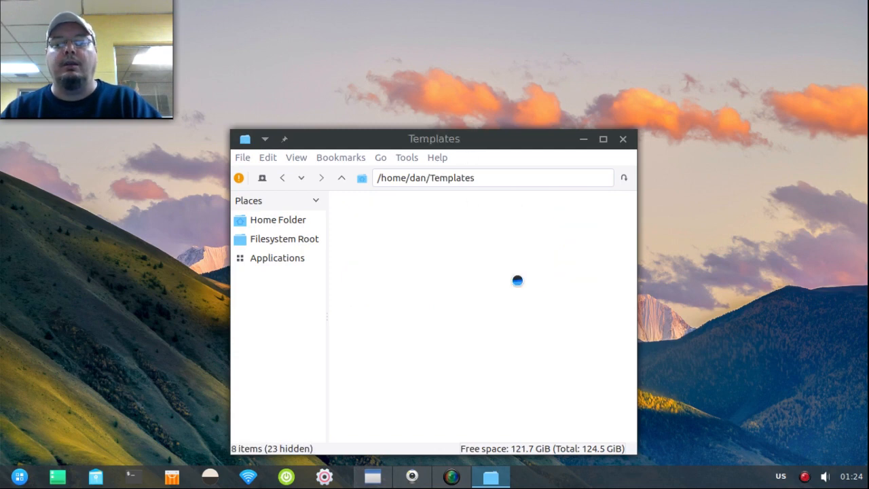
double_click(382, 227)
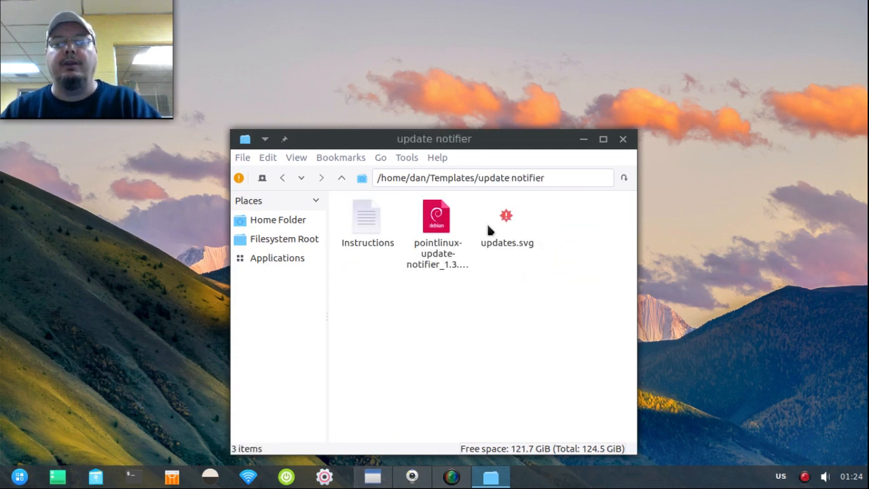
right_click(509, 221)
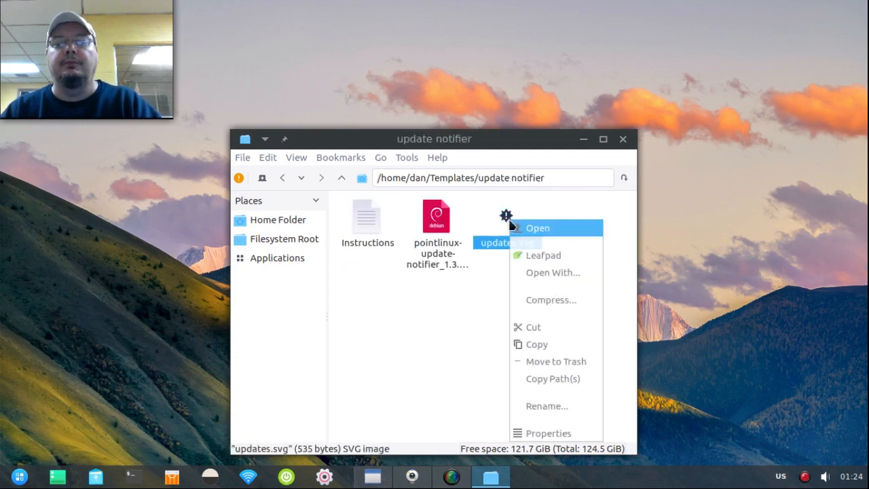
left_click(541, 347)
- Paste the copied updates.svg into the /usr/share/images folder
left_click(303, 244)
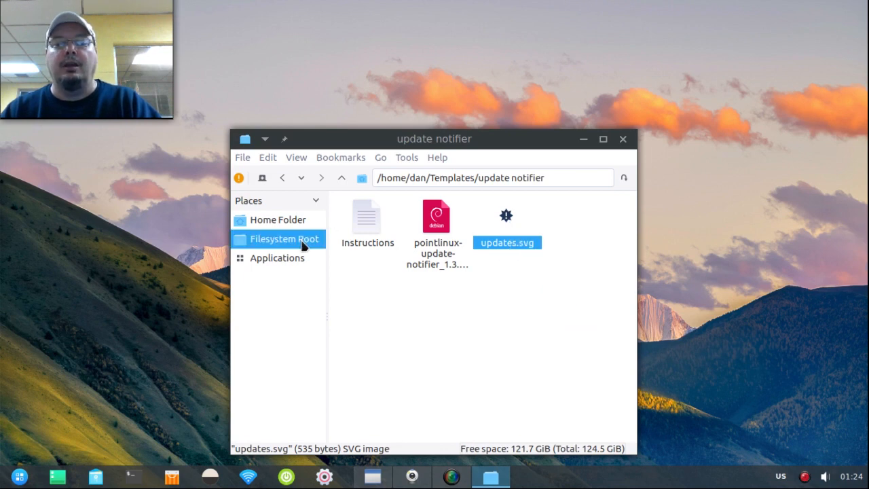
scroll(515, 270, "down", 3)
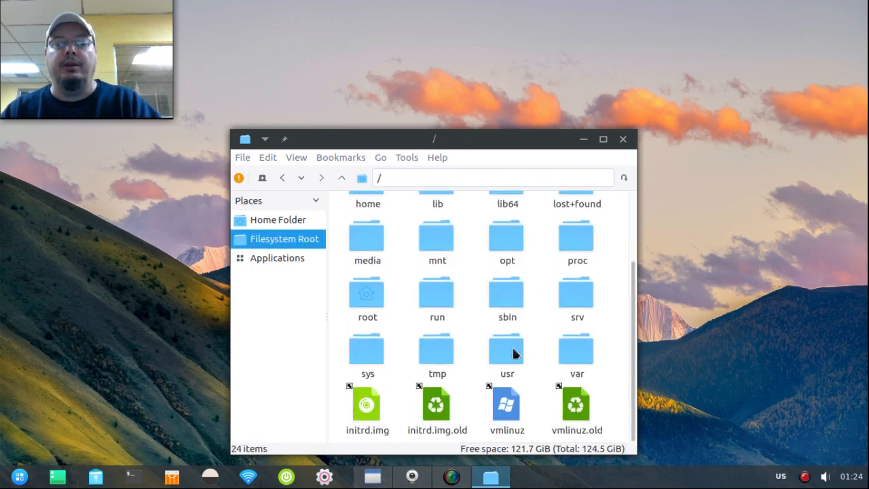
double_click(514, 353)
double_click(506, 275)
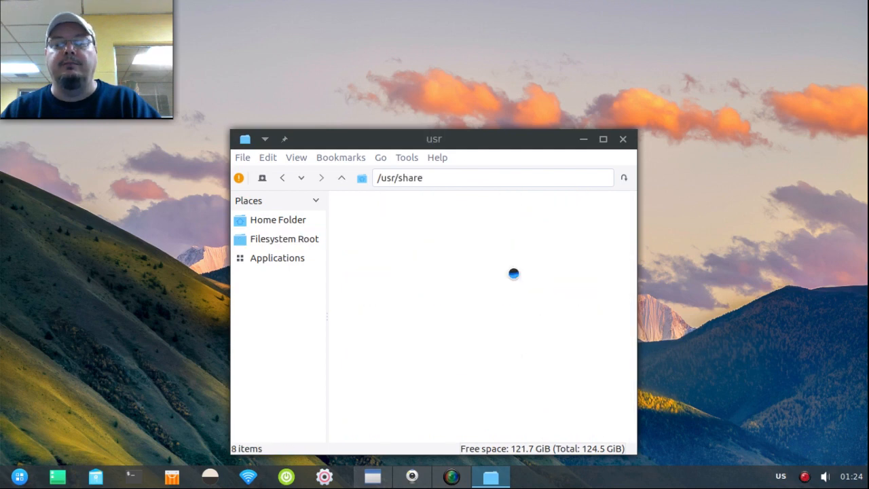
scroll(514, 273, "down", 5)
scroll(513, 275, "down", 10)
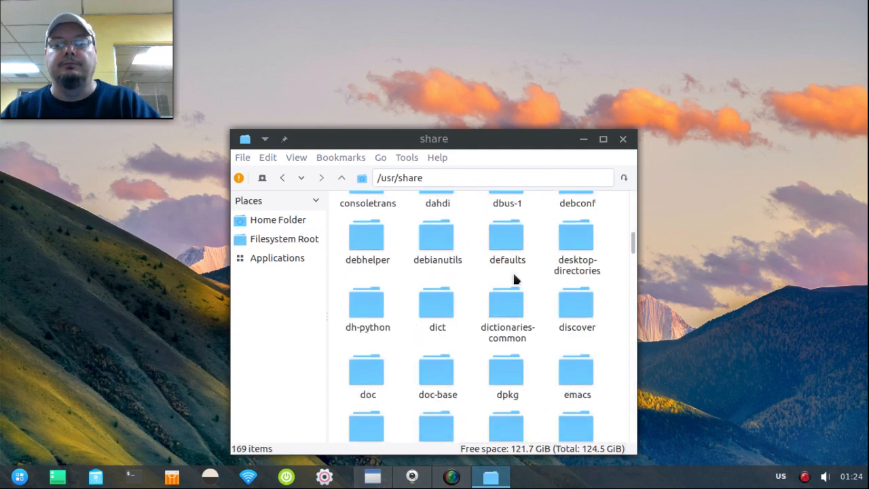
scroll(514, 273, "down", 3)
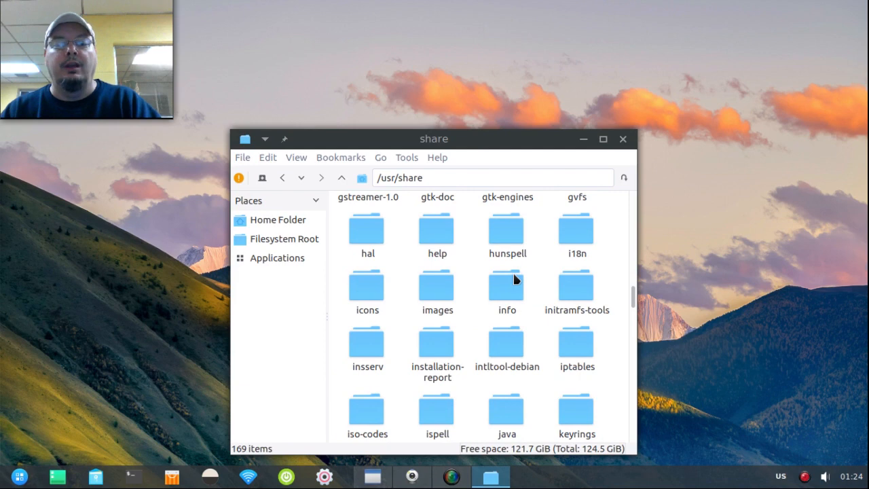
double_click(441, 290)
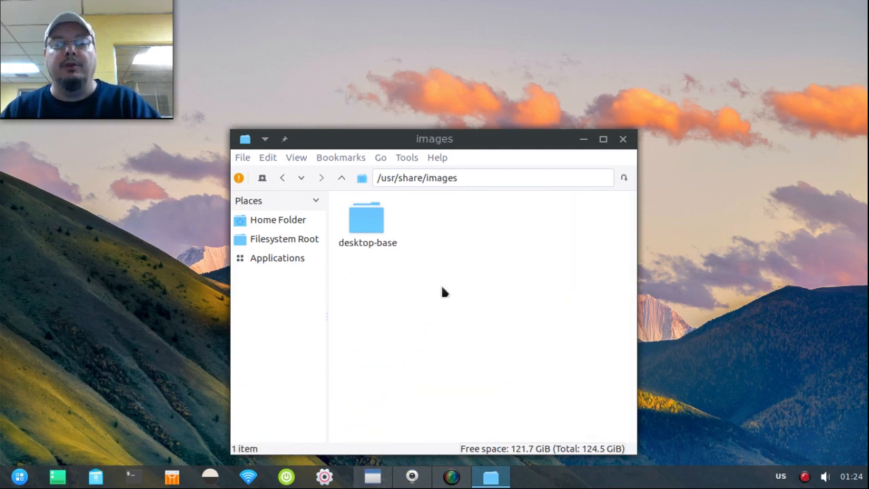
right_click(451, 232)
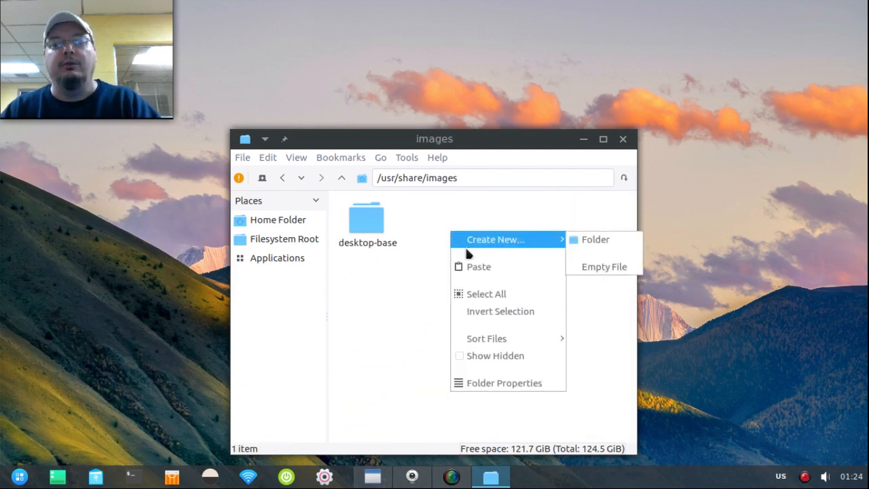
left_click(489, 270)
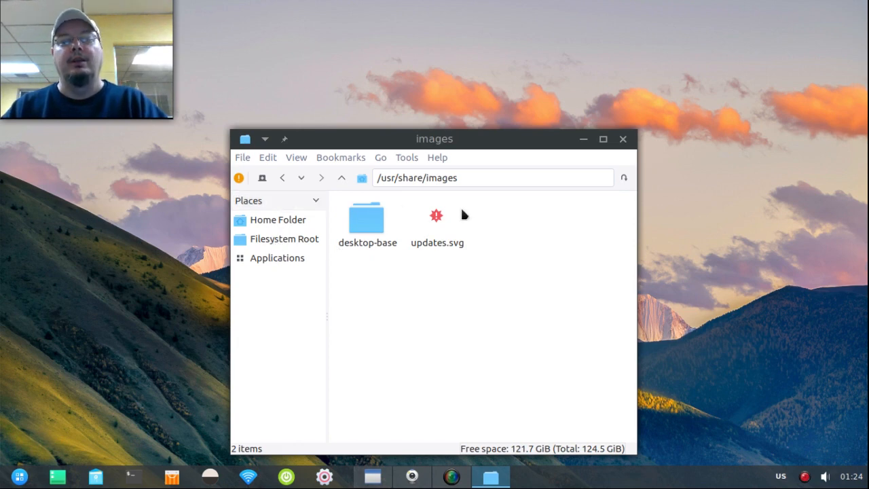
- Go to the /usr/share/pointlinux/update-notifier folder
left_click(284, 175)
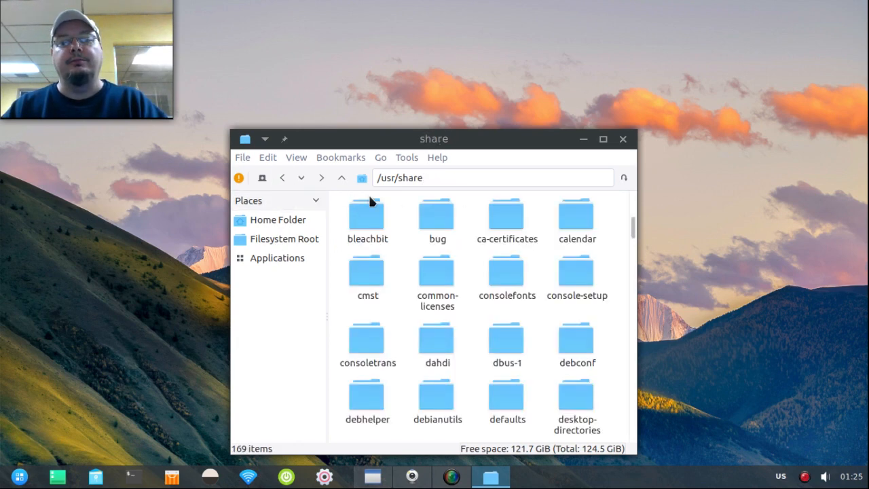
scroll(462, 258, "down", 10)
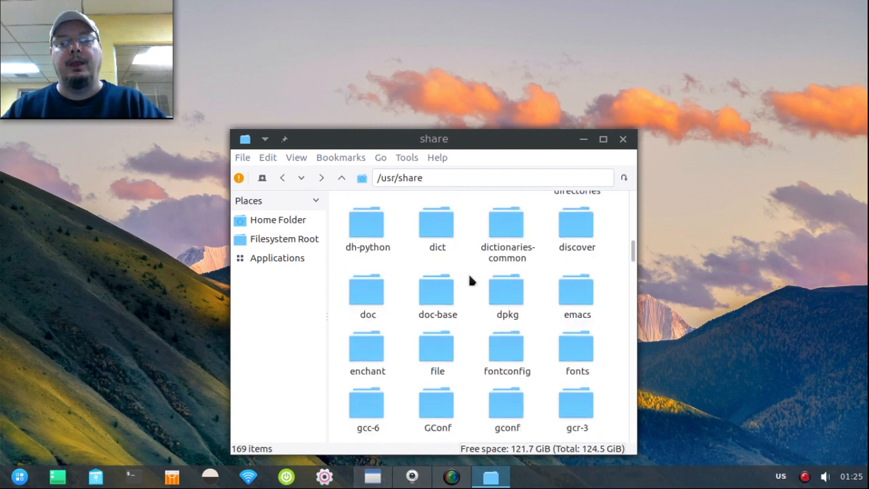
scroll(471, 296, "down", 12)
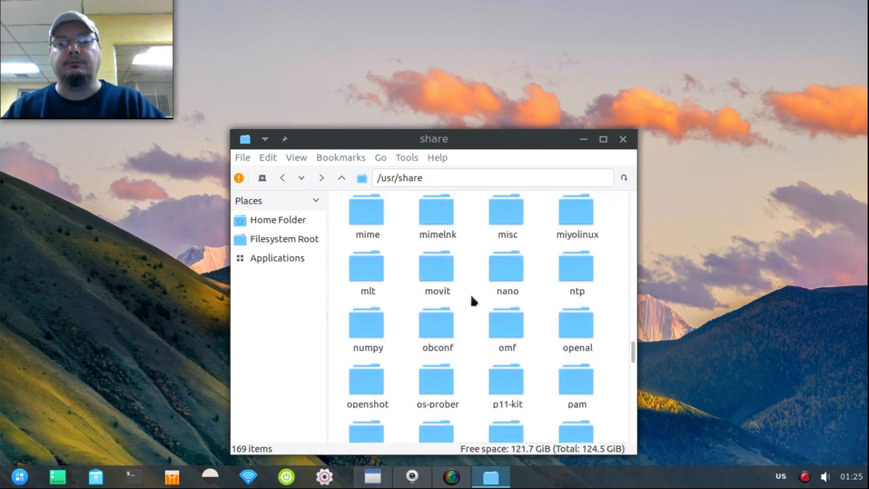
scroll(472, 300, "down", 4)
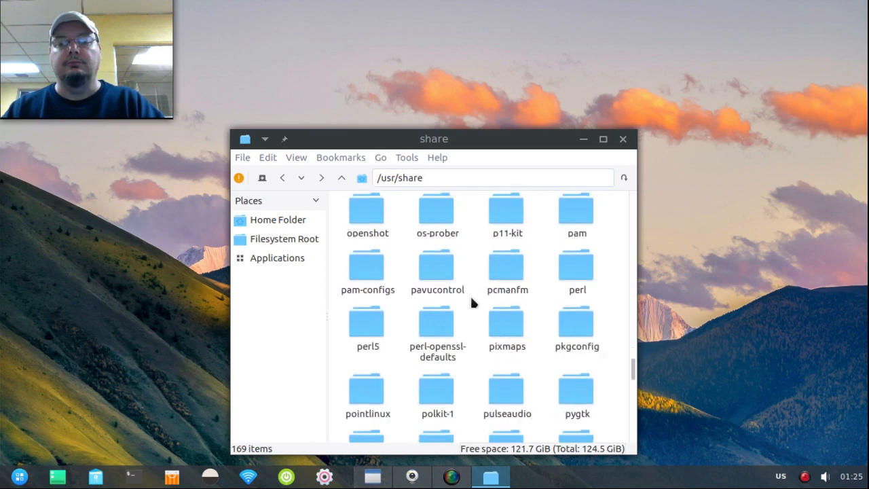
scroll(471, 302, "down", 1)
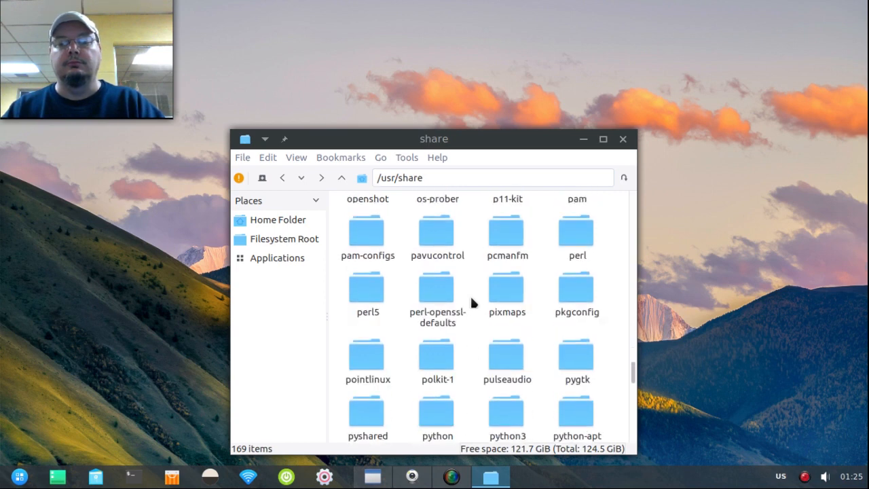
double_click(365, 358)
double_click(364, 251)
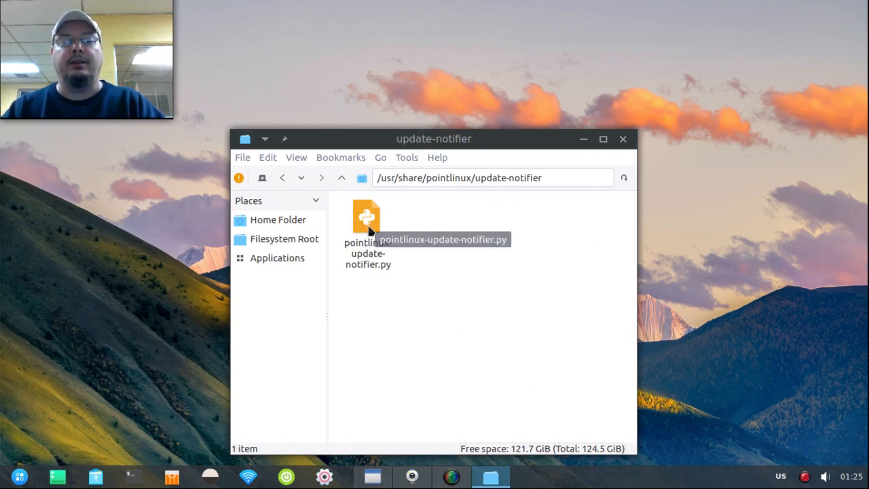
- Open pointlinux-update-notifier.py in Leafpad, in a widened window with line numbers turned on
right_click(370, 232)
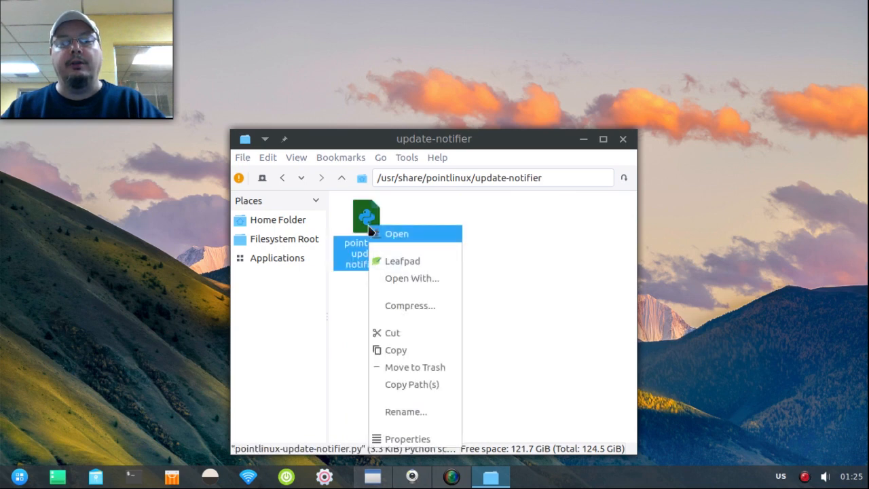
left_click(397, 261)
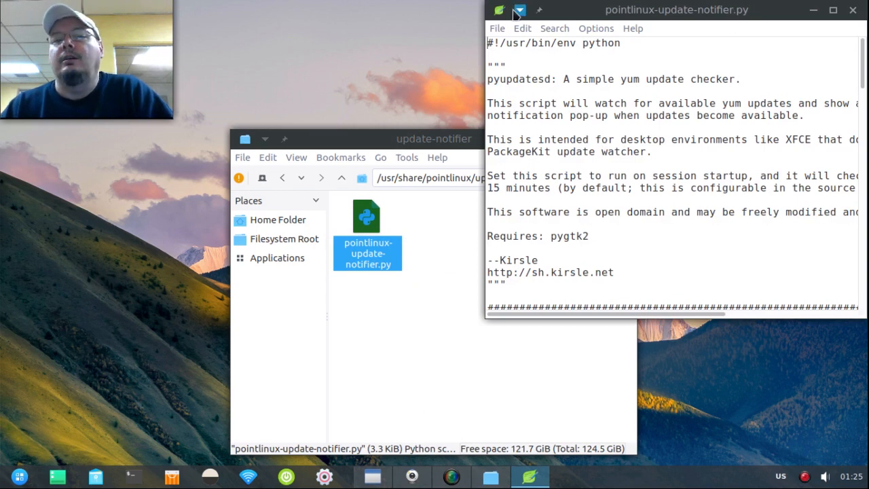
left_click_drag(486, 10, 250, 17)
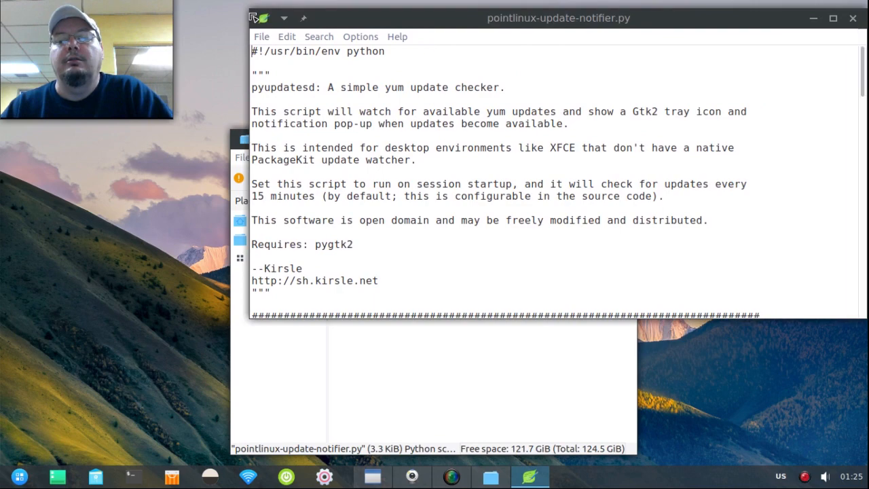
scroll(410, 129, "down", 3)
scroll(409, 129, "up", 3)
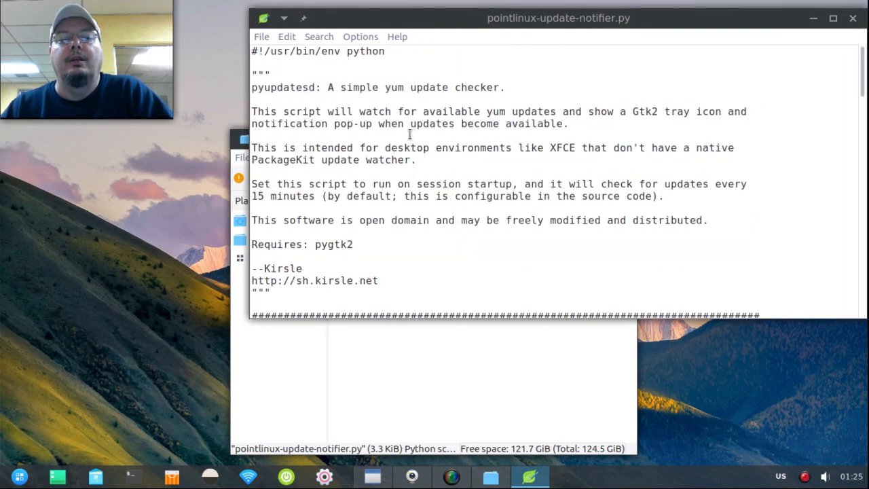
left_click(369, 38)
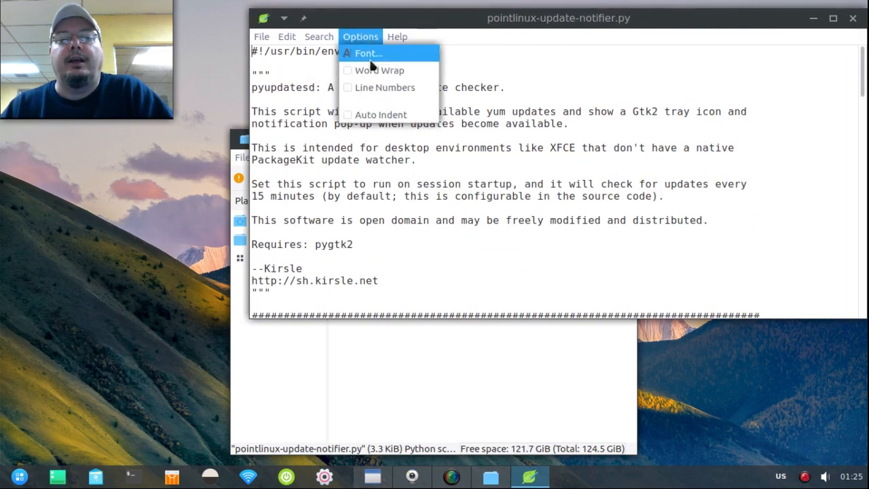
left_click(368, 89)
- Change the icon path on line 35 of the script to /usr/share/images/updates.svg
scroll(393, 110, "down", 7)
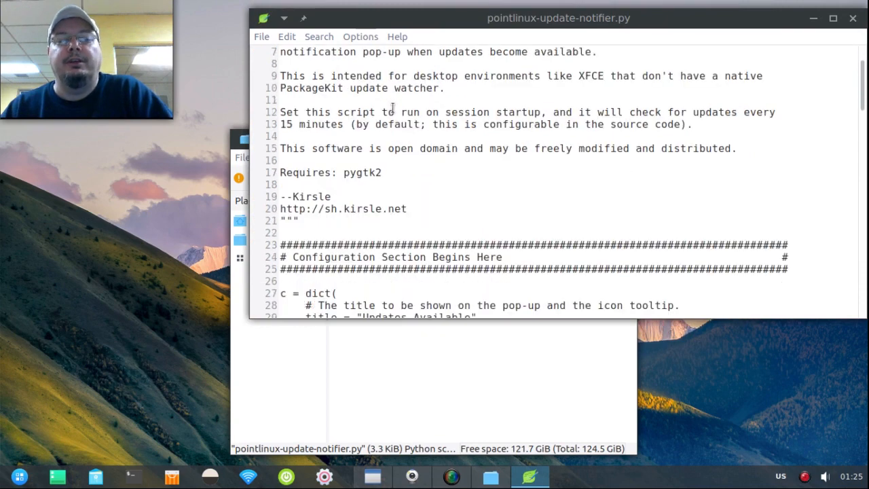
scroll(386, 139, "down", 1)
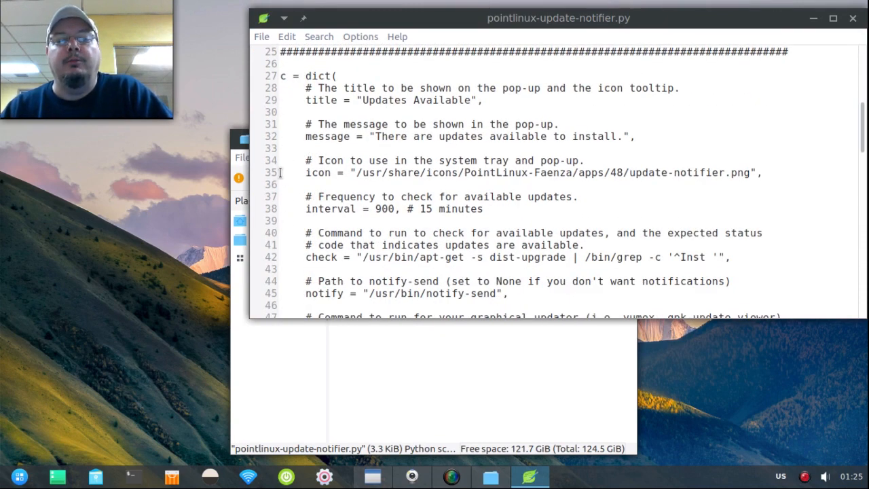
left_click_drag(290, 170, 770, 169)
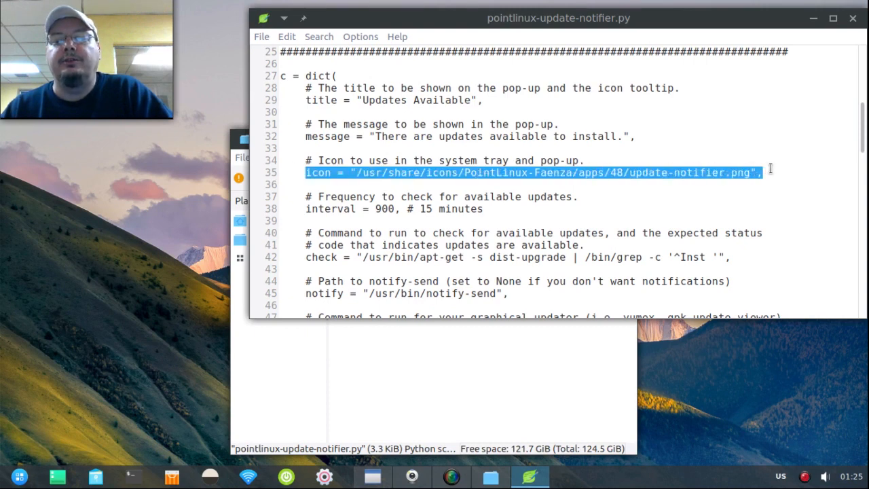
left_click(735, 172)
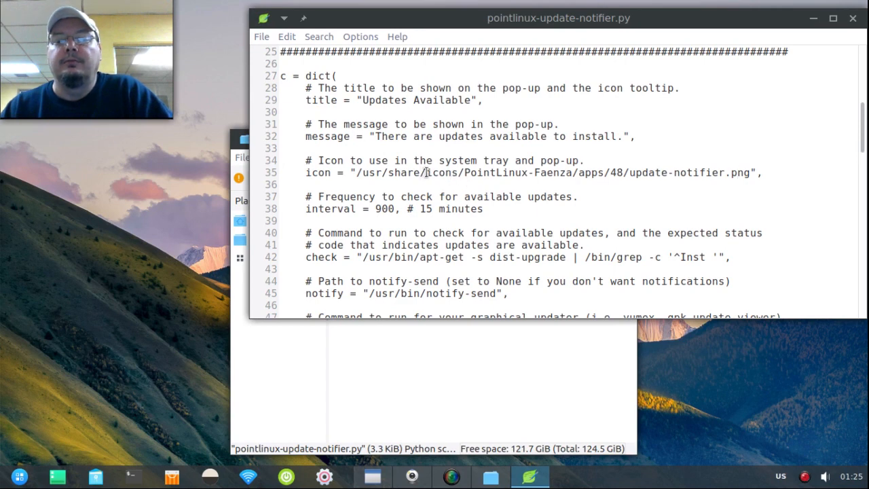
left_click_drag(426, 172, 750, 174)
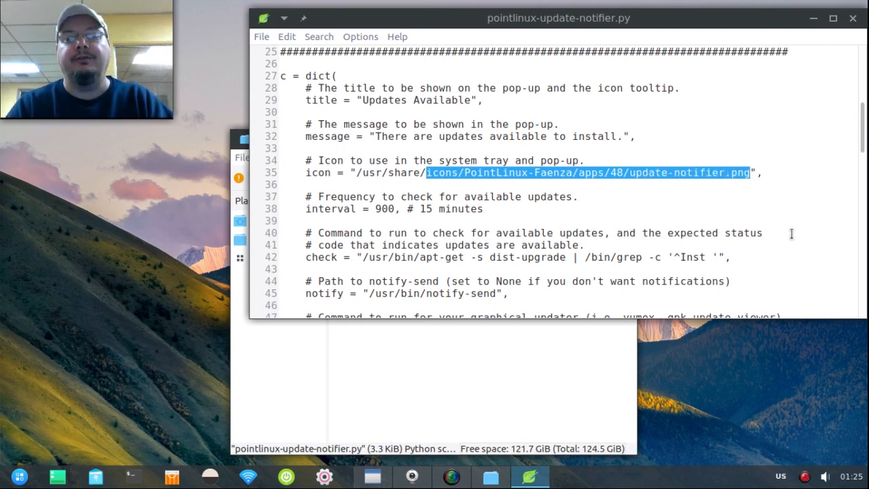
type("images/")
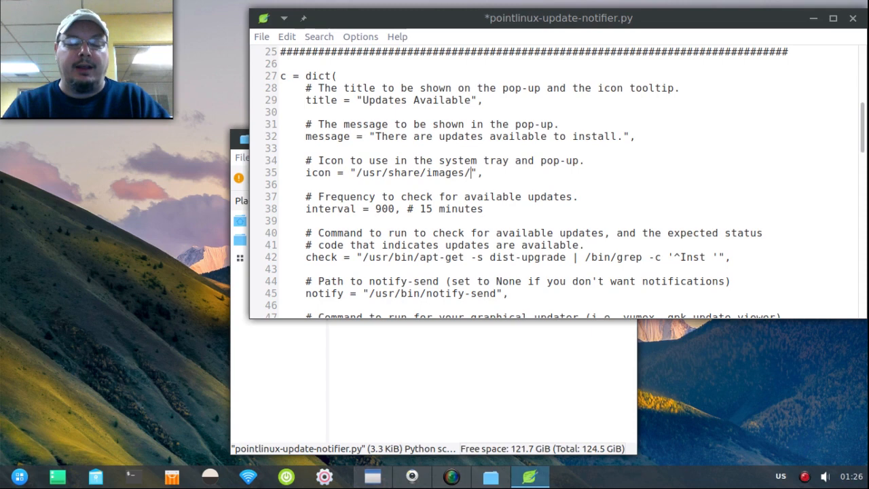
type("updates")
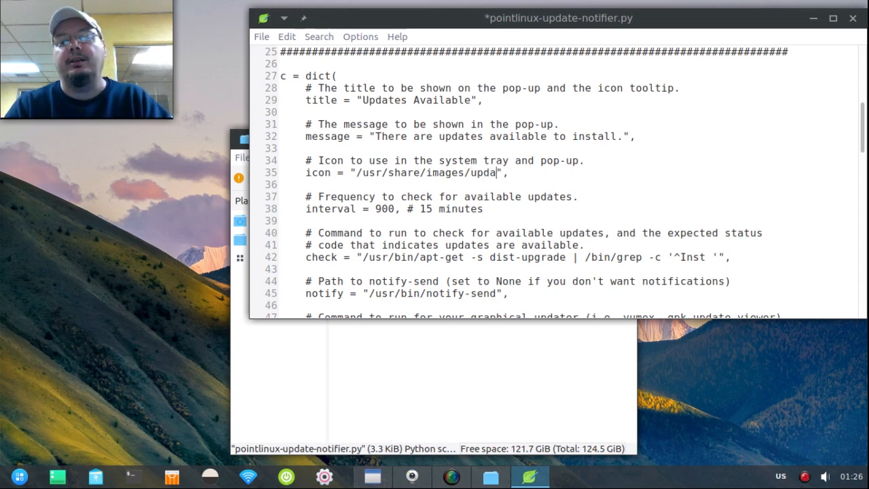
type(".svg")
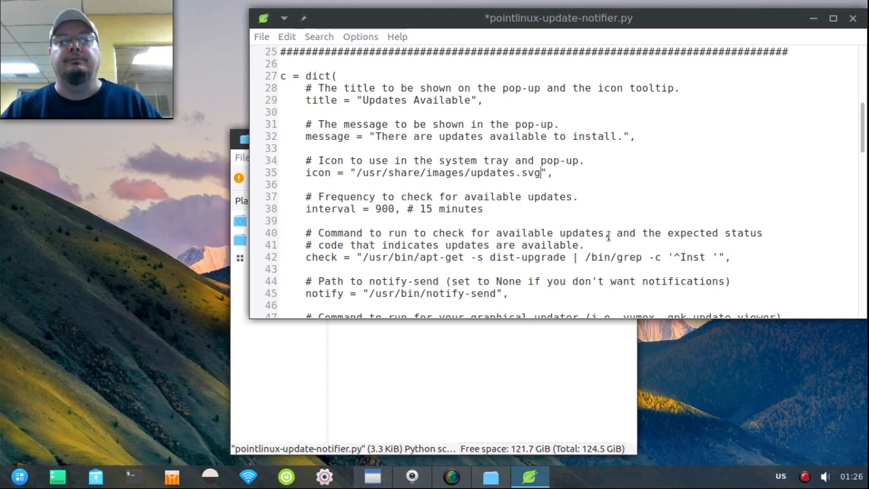
left_click(550, 177)
type(",")
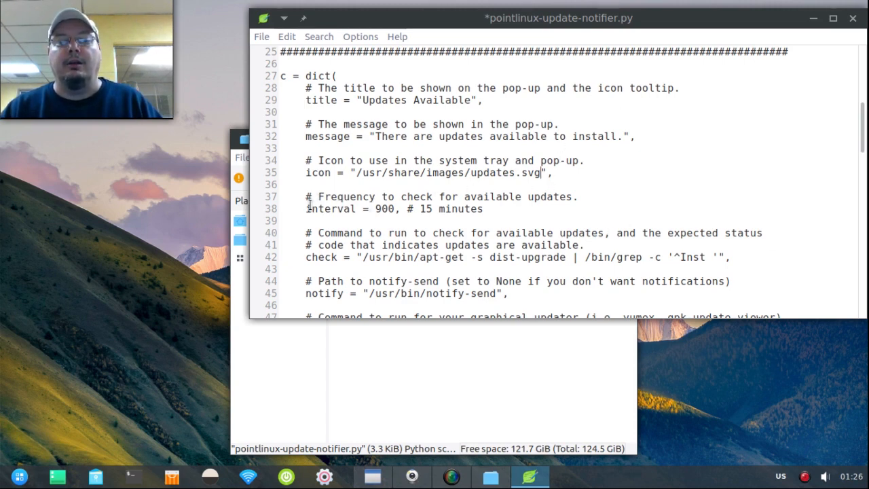
- Try an update-check interval of 280000 on line 38 of the script
left_click_drag(306, 209, 491, 209)
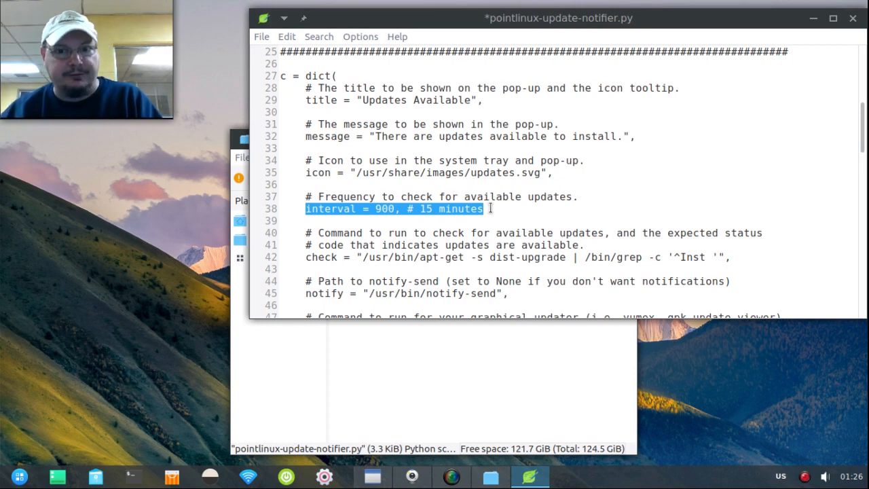
left_click(433, 209)
left_click_drag(375, 209, 395, 209)
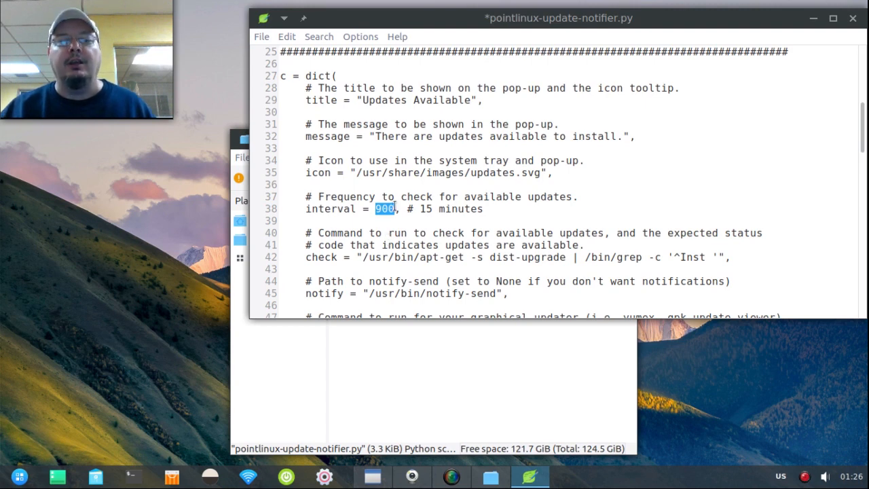
left_click(373, 209)
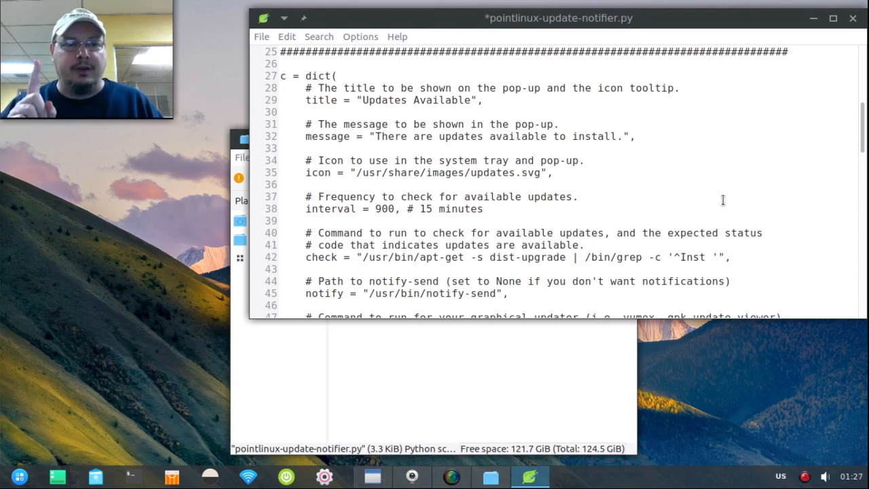
left_click(381, 209)
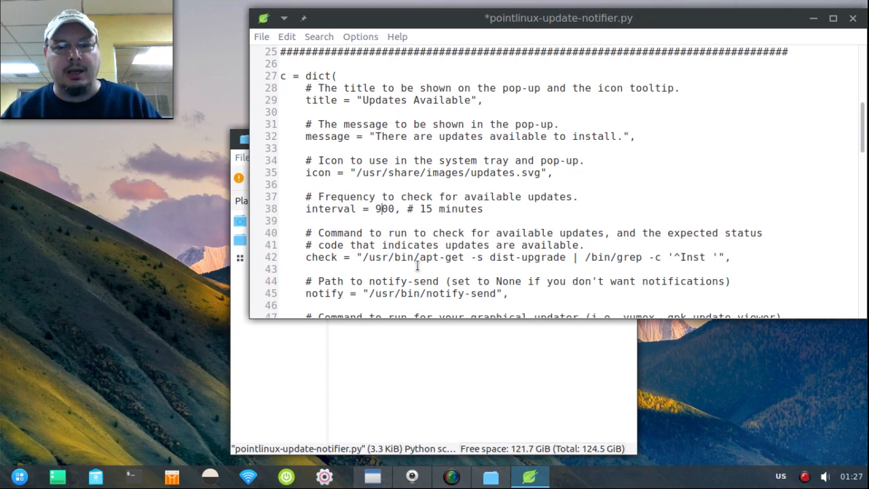
key("BackSpace")
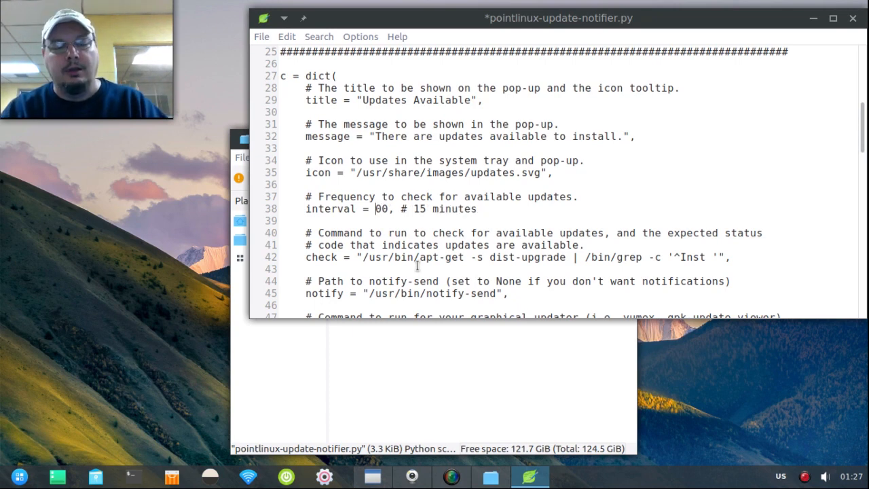
type("280")
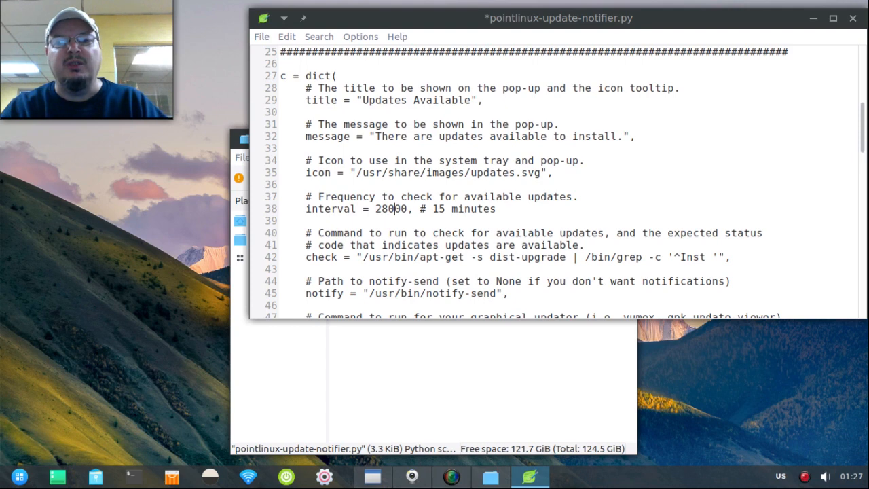
type("0")
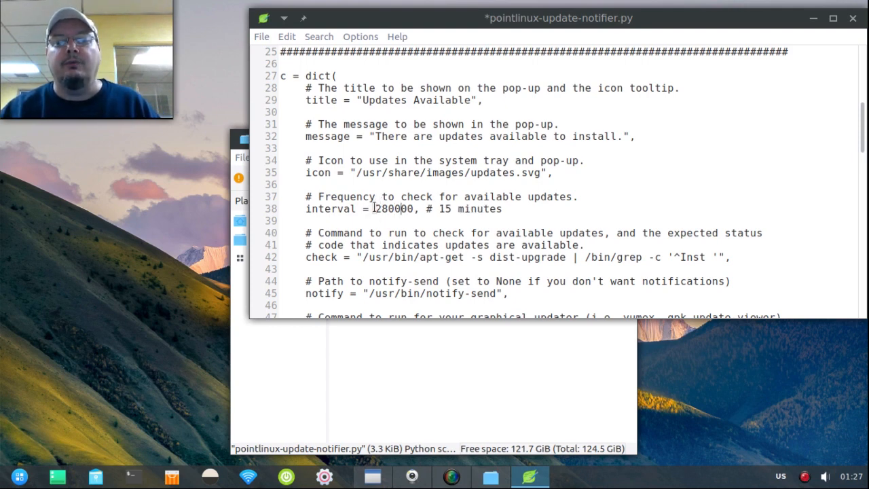
- Restore the update-check interval on line 38 to 900
left_click_drag(374, 208, 414, 210)
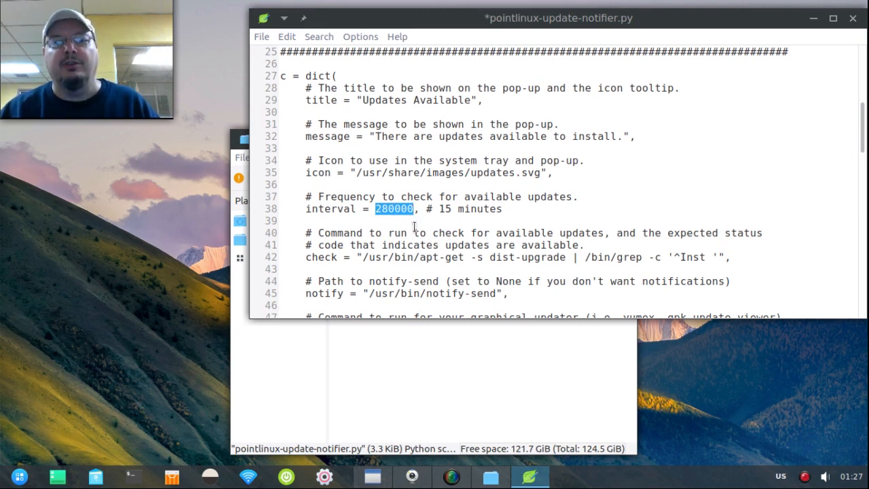
left_click(421, 213)
left_click_drag(421, 211, 414, 210)
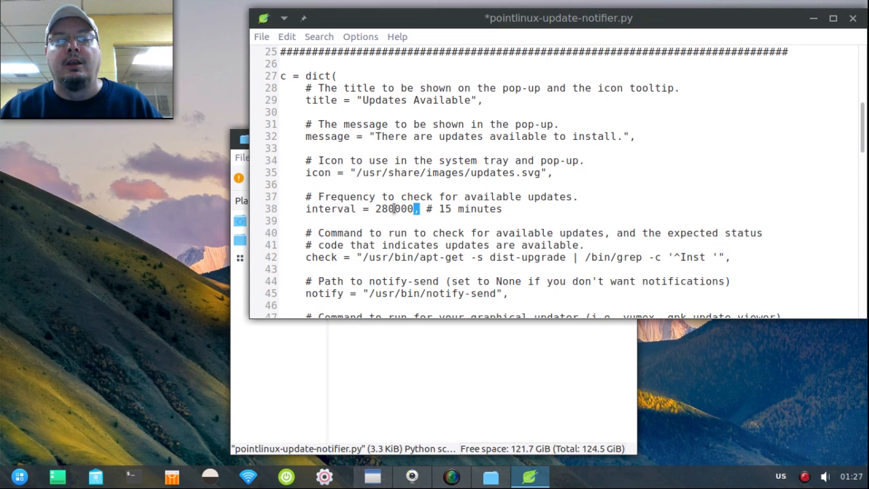
left_click(400, 211)
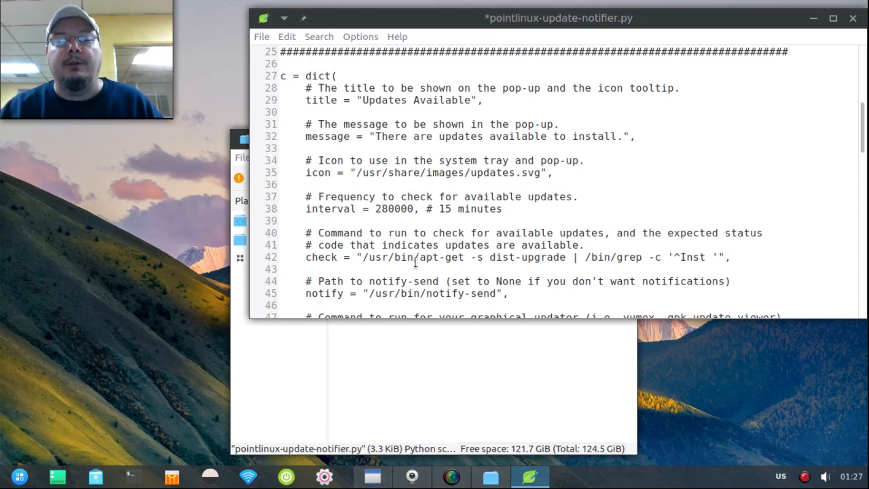
key("BackSpace")
key("BackSpace")
key("BackSpace")
key("BackSpace")
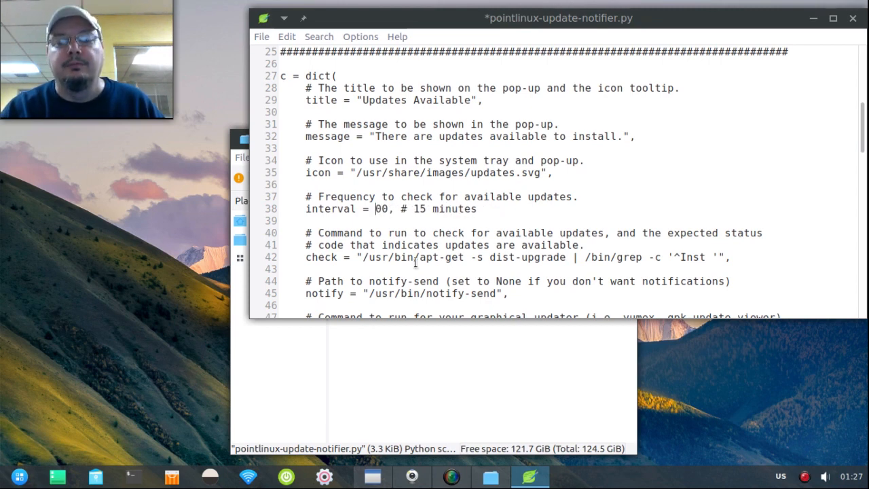
type("9")
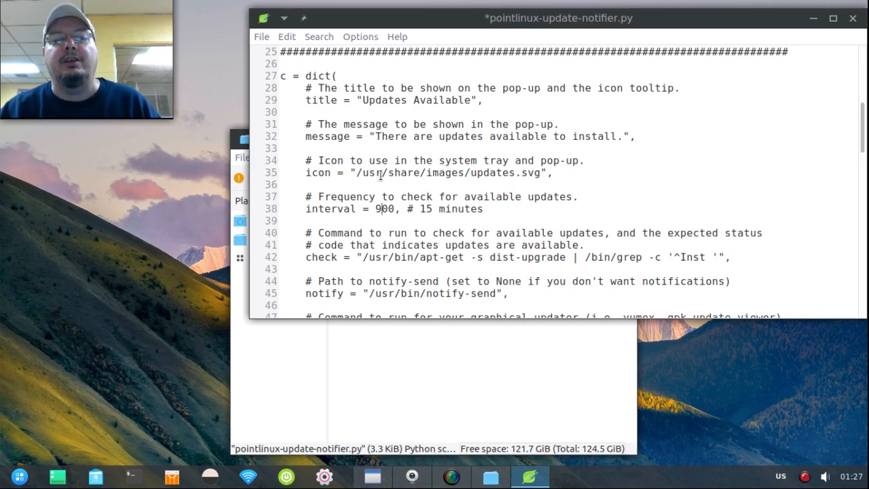
- Save the edited notifier script, then close it and the file manager window
left_click(263, 36)
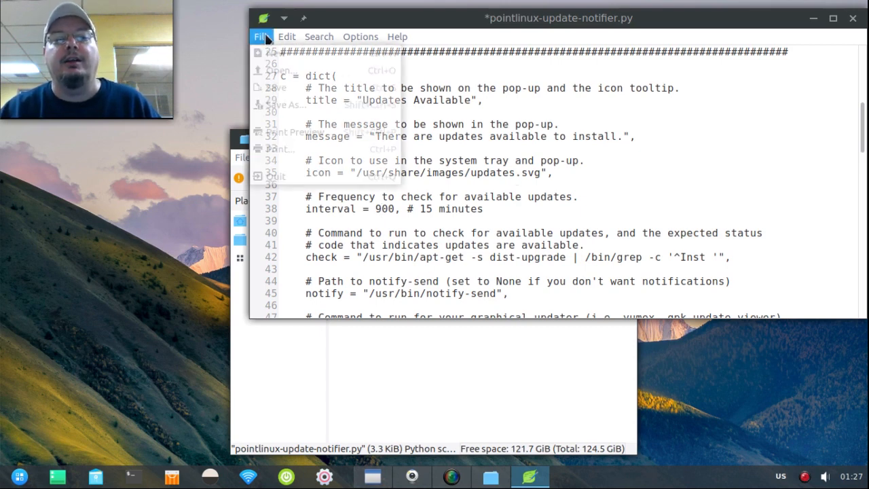
left_click(290, 95)
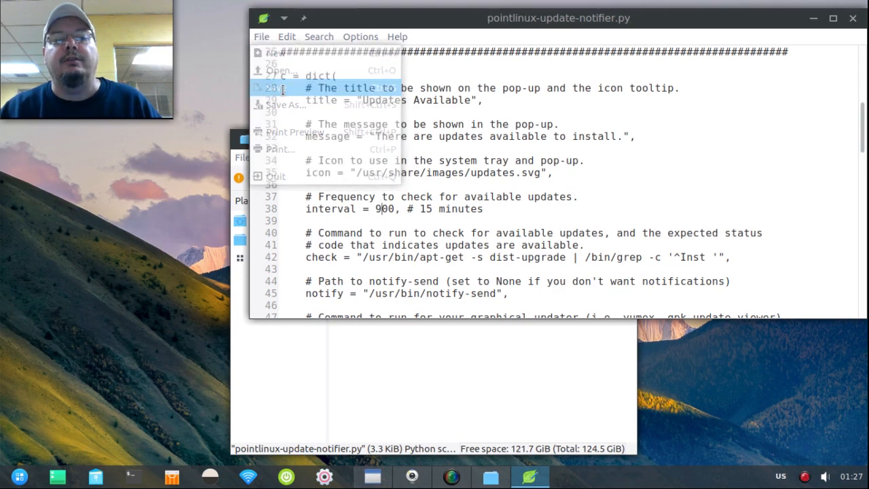
left_click(853, 18)
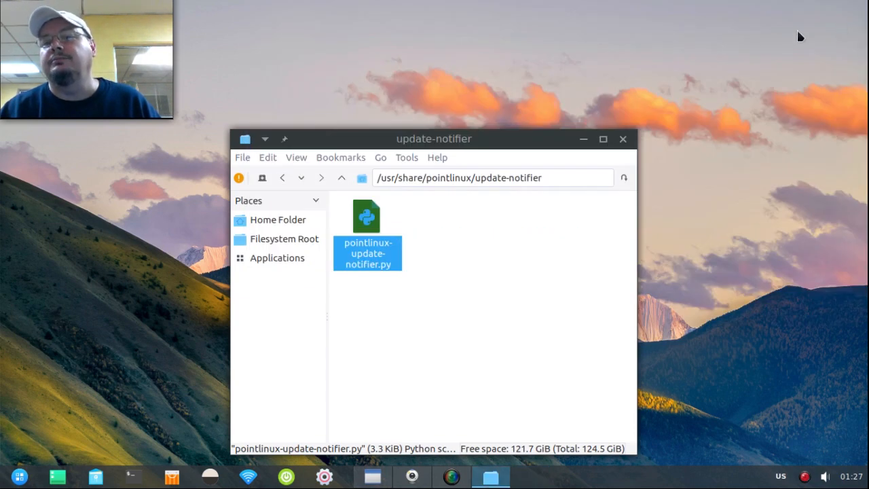
left_click(623, 139)
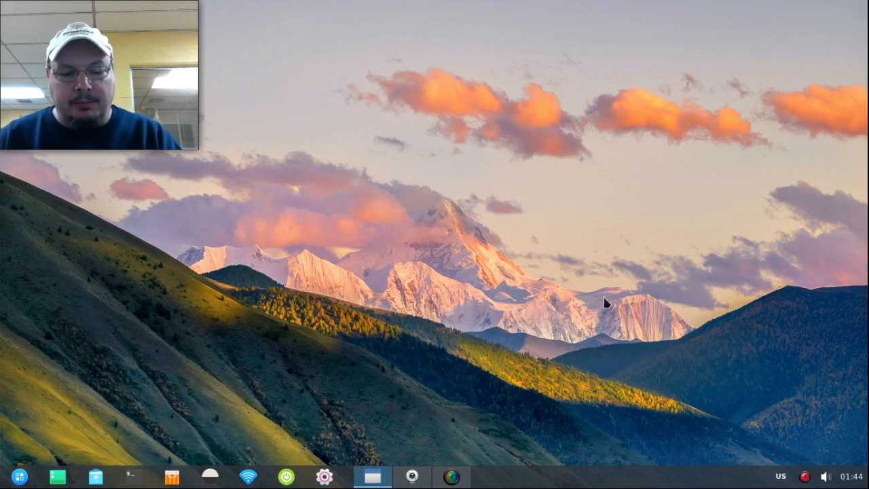
- Launch Synaptic Package Manager, entering the account password to authenticate
right_click(250, 341)
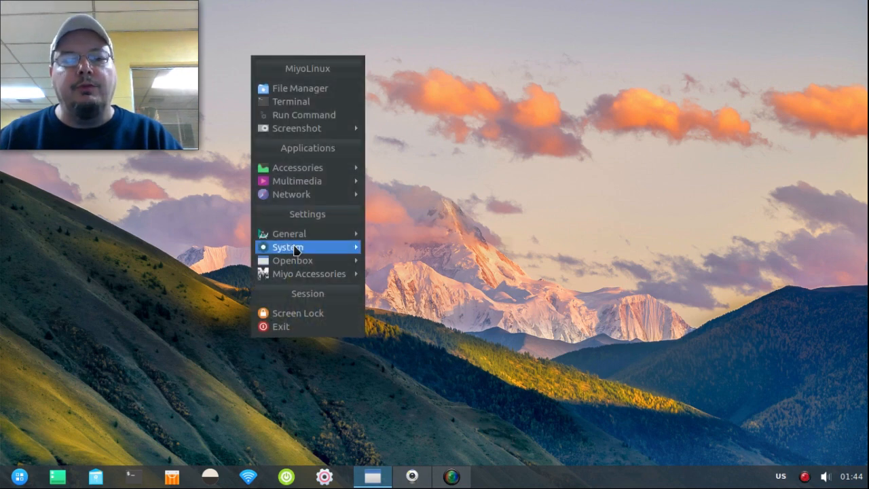
mouse_move(296, 250)
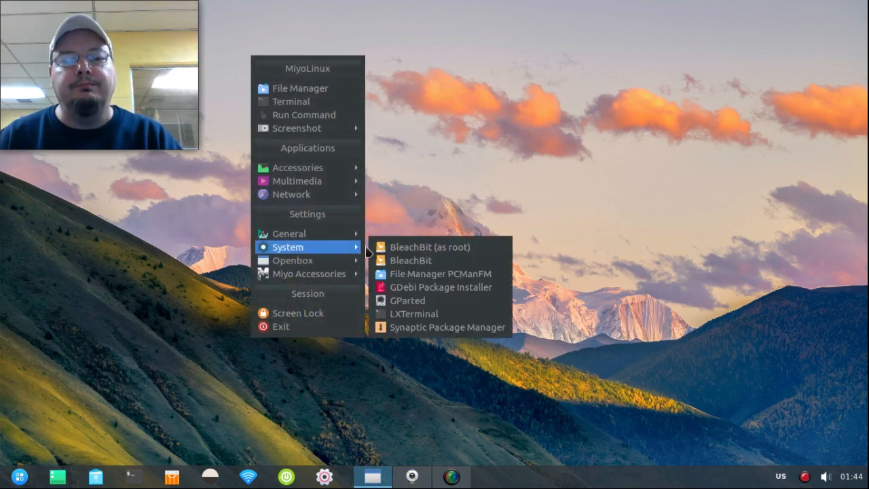
left_click(405, 327)
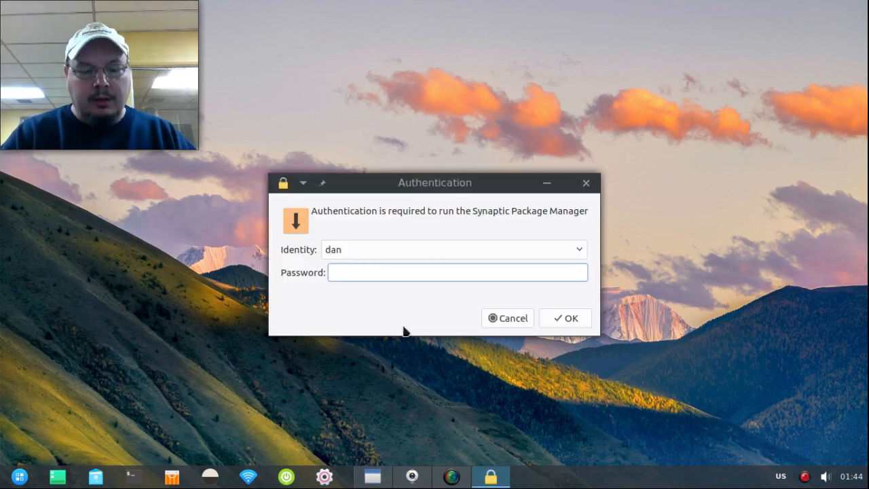
type("•••••")
key("Return")
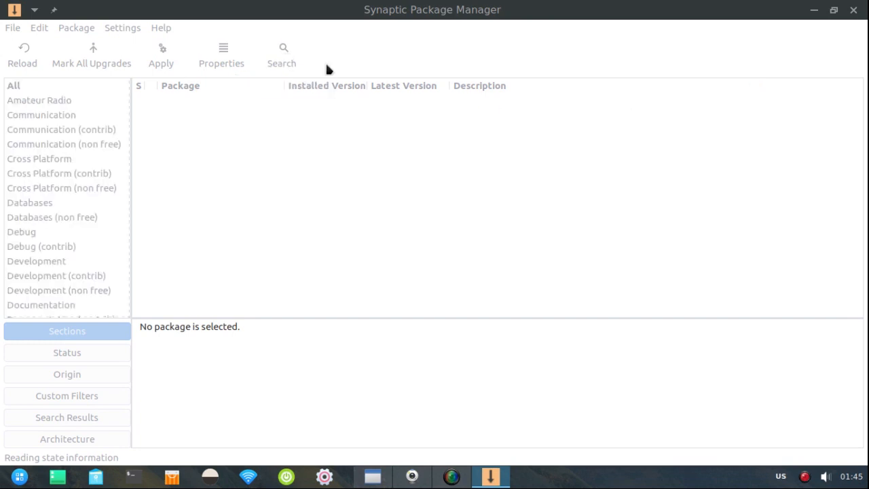
- Search the package descriptions and names for gpicview
left_click(282, 53)
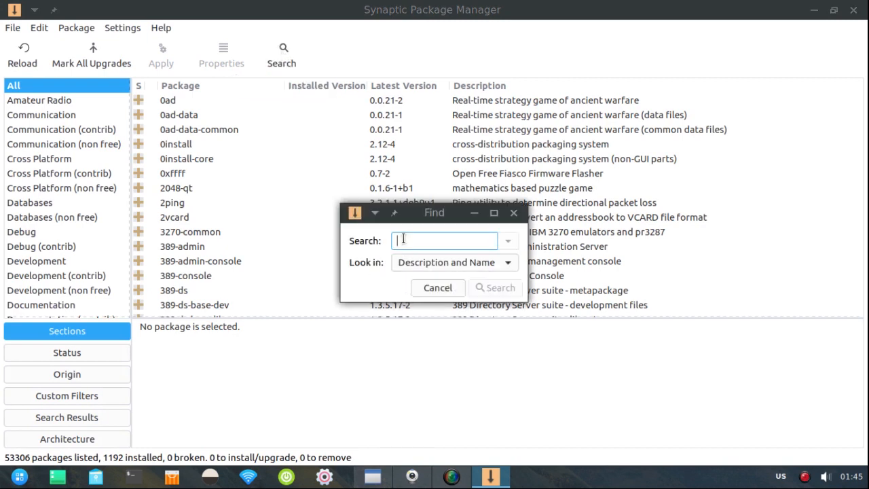
type("gpicv")
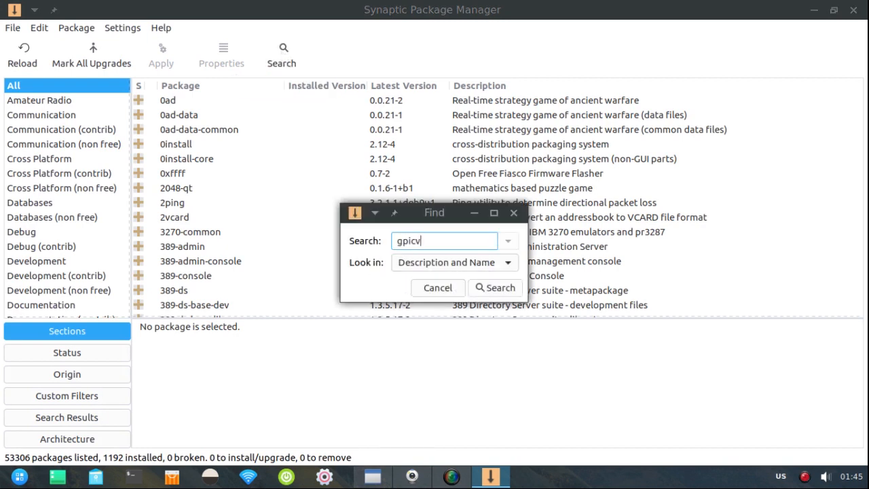
type("iew")
key("Return")
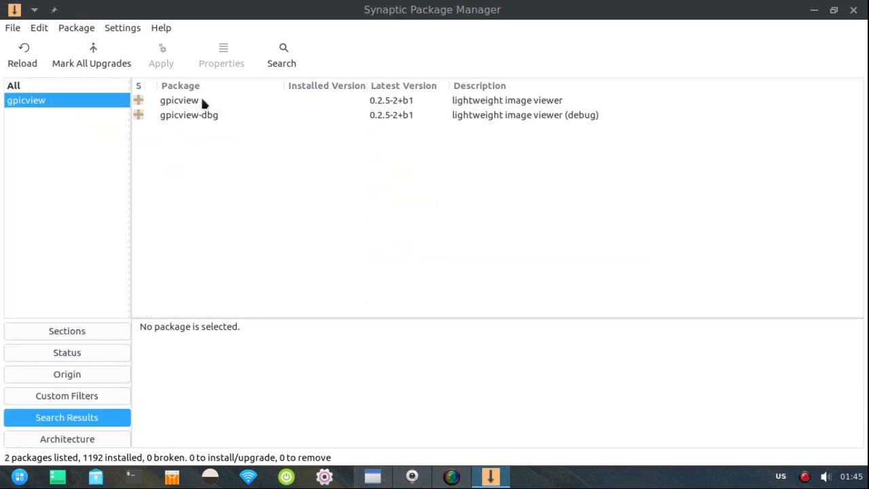
- Mark the gpicview package for installation and apply the change, then close Synaptic
right_click(203, 102)
left_click(242, 124)
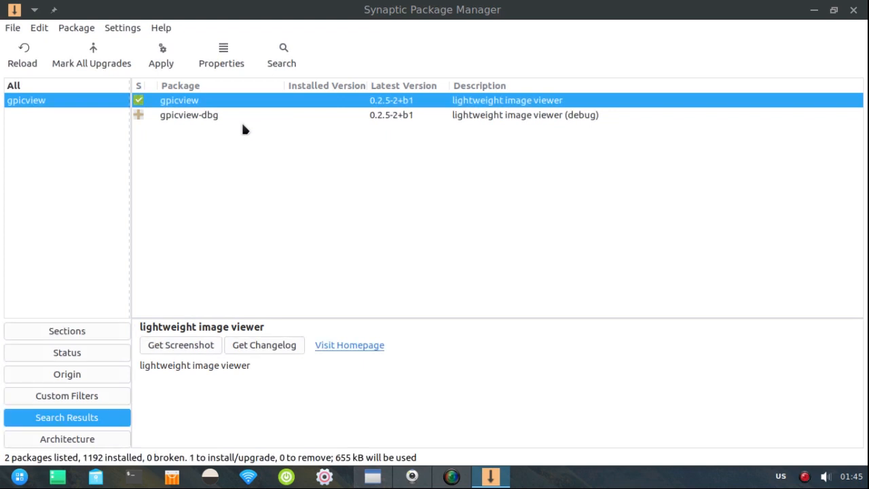
left_click(171, 62)
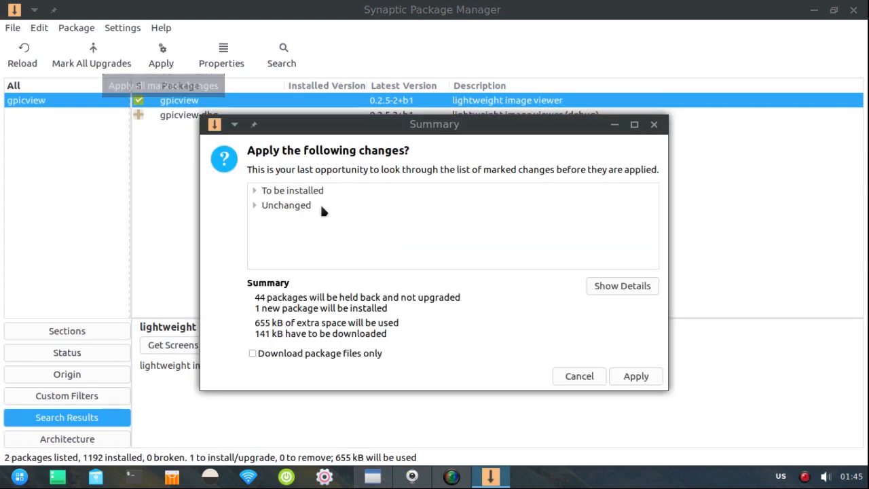
left_click(618, 378)
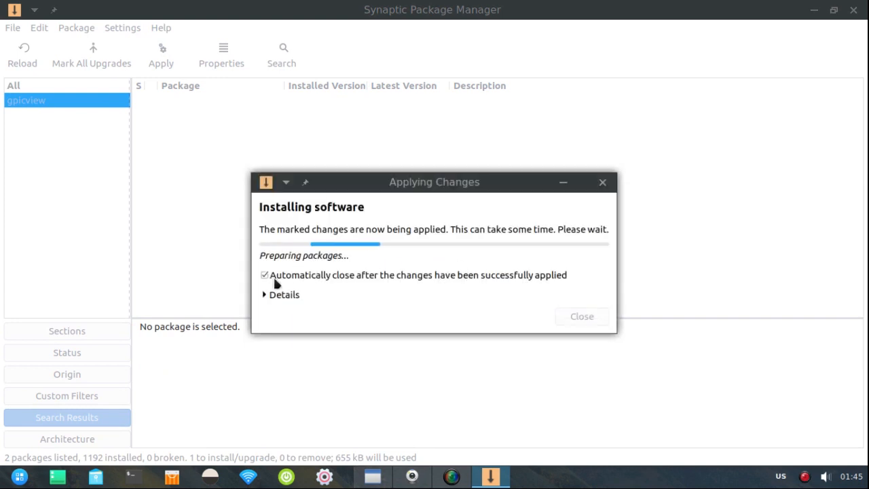
left_click(264, 274)
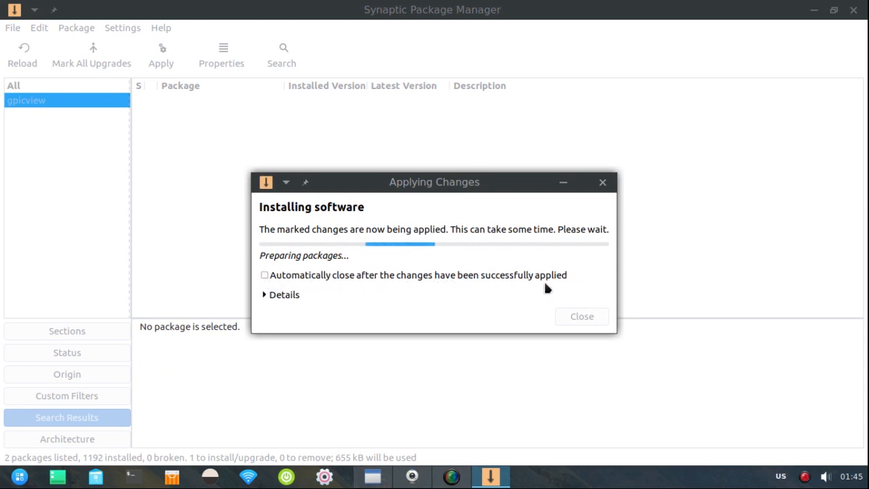
left_click(264, 275)
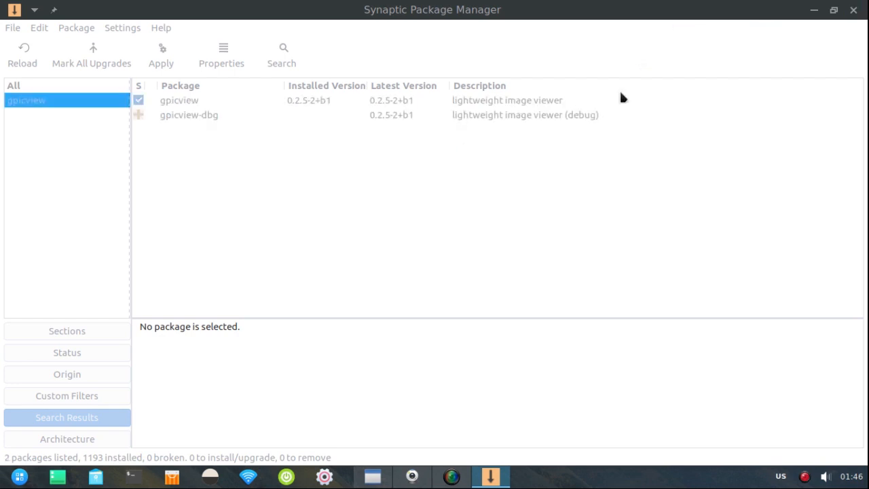
left_click(853, 9)
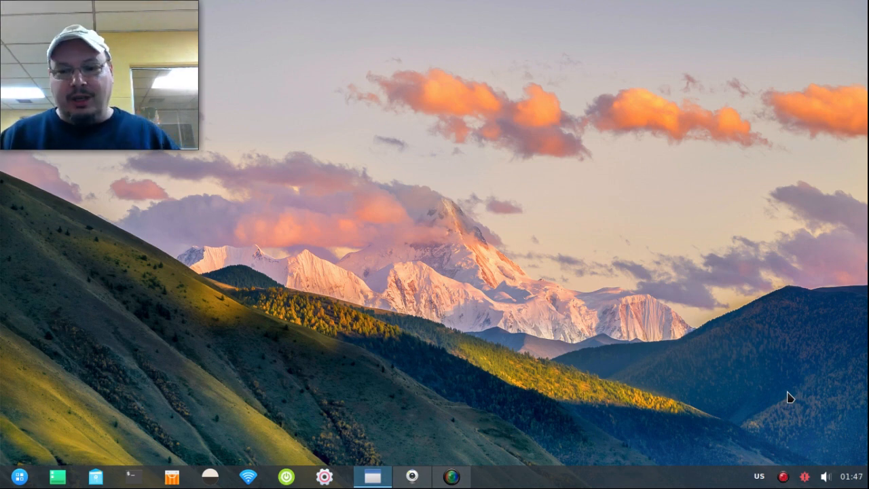
- Start the pending system upgrade from the update notifier's tray icon, entering the administrative password
left_click(807, 480)
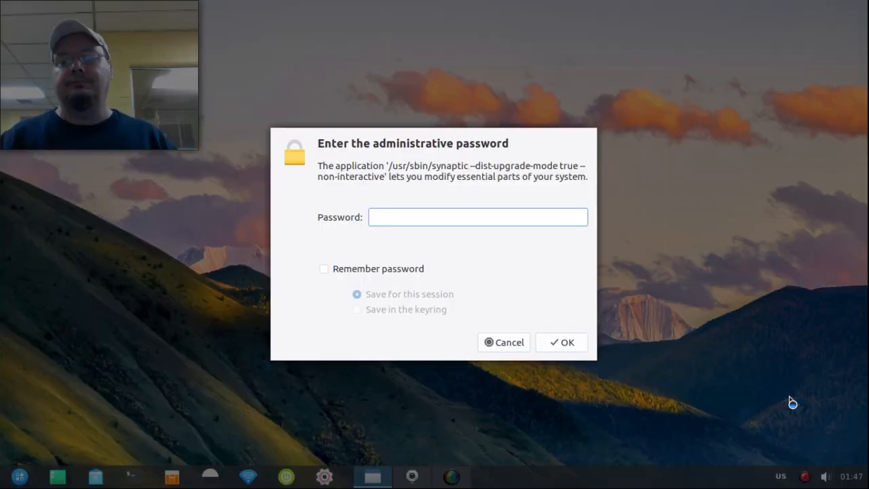
type("•••••")
key("Return")
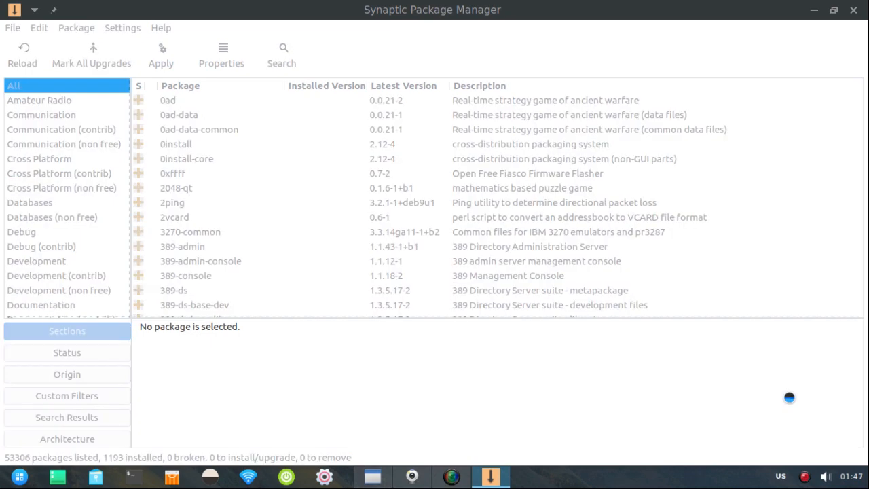
key("ctrl+g")
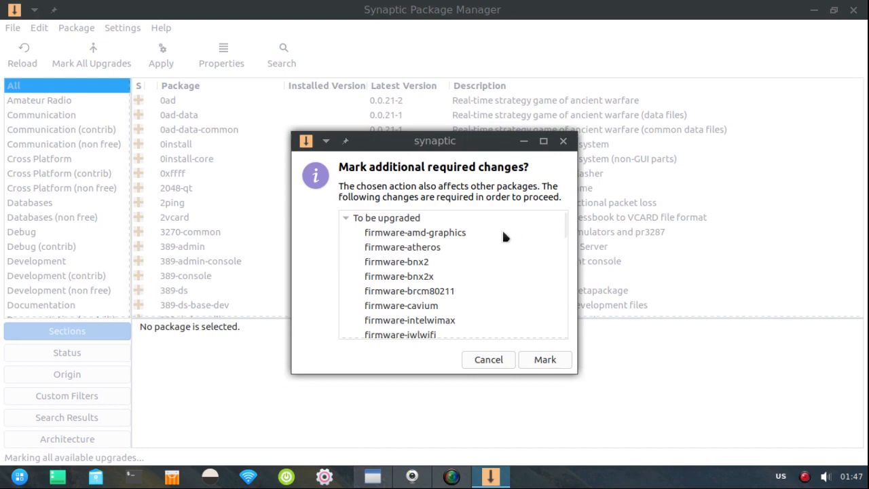
- Examine the full list of packages to be upgraded, from the firmware packages down to the kernel and xserver packages
scroll(509, 248, "down", 5)
scroll(509, 250, "down", 4)
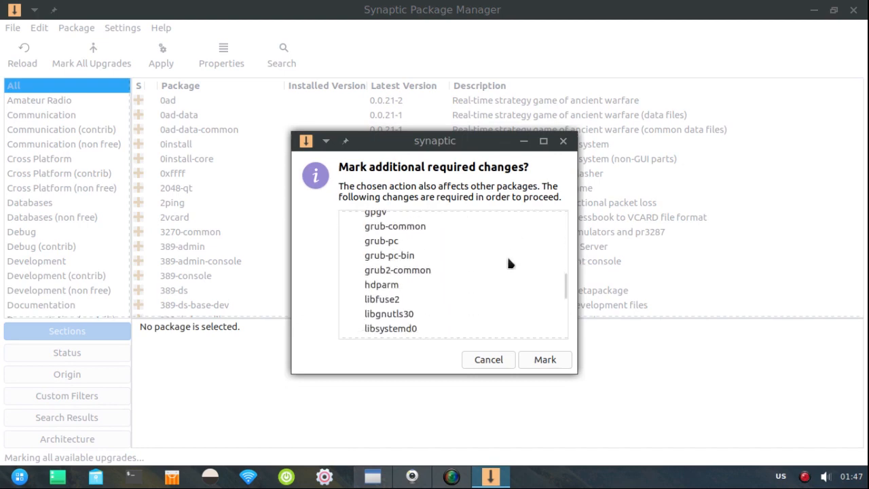
scroll(509, 266, "down", 3)
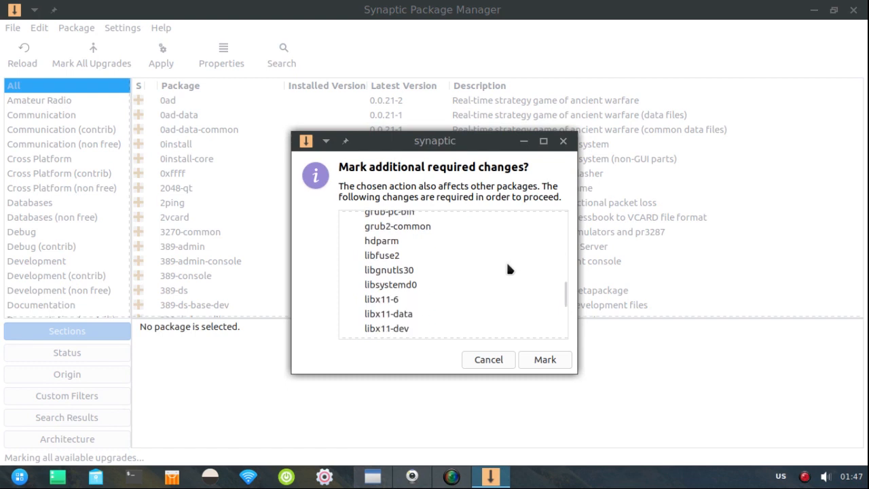
scroll(506, 271, "down", 2)
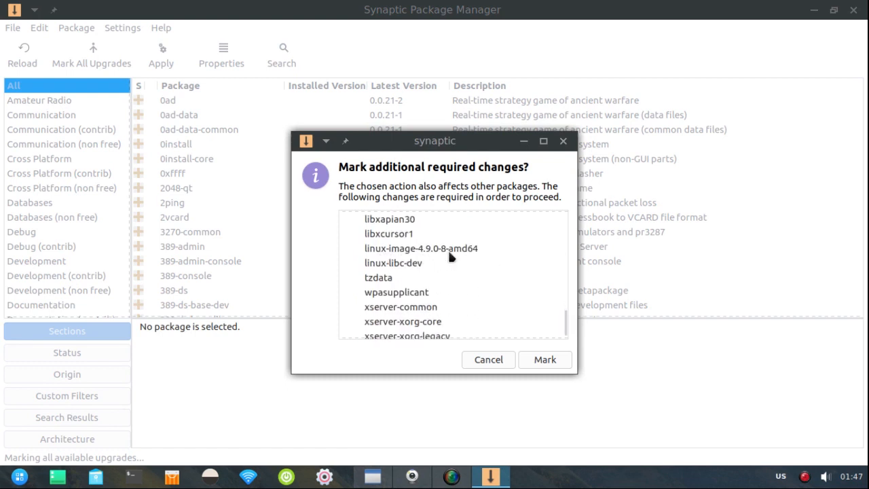
scroll(483, 254, "down", 1)
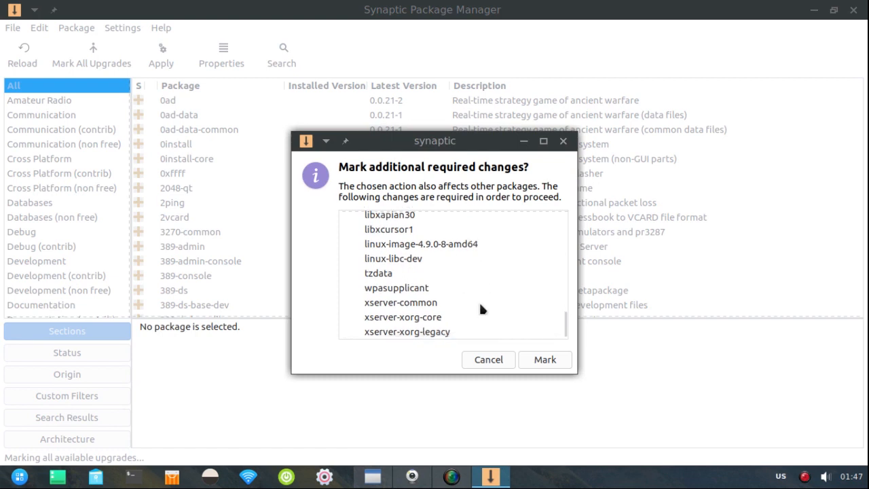
scroll(492, 309, "up", 6)
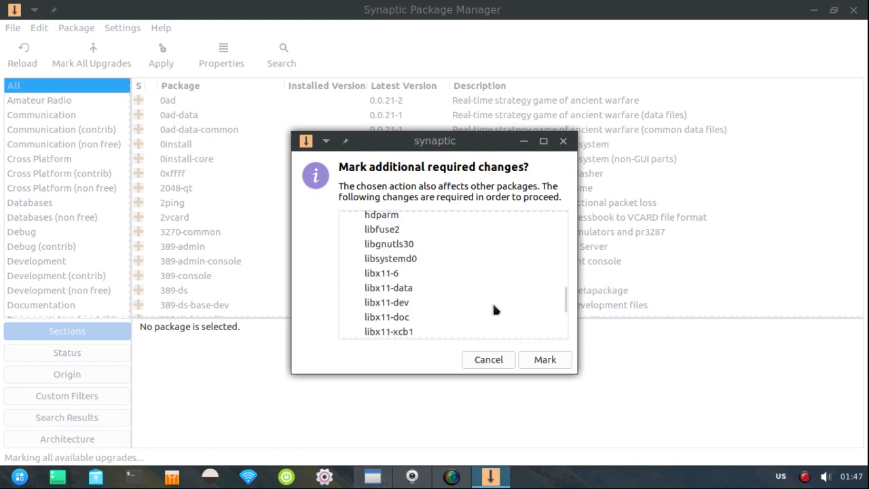
scroll(494, 309, "up", 8)
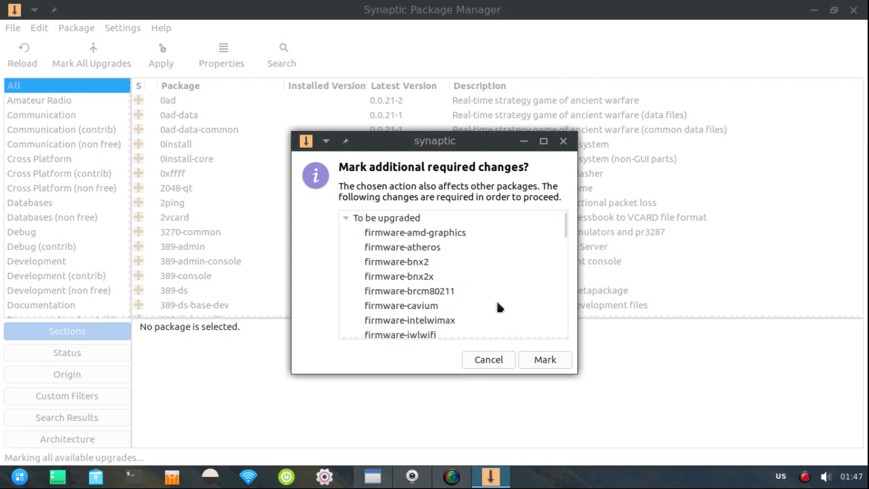
scroll(485, 261, "down", 8)
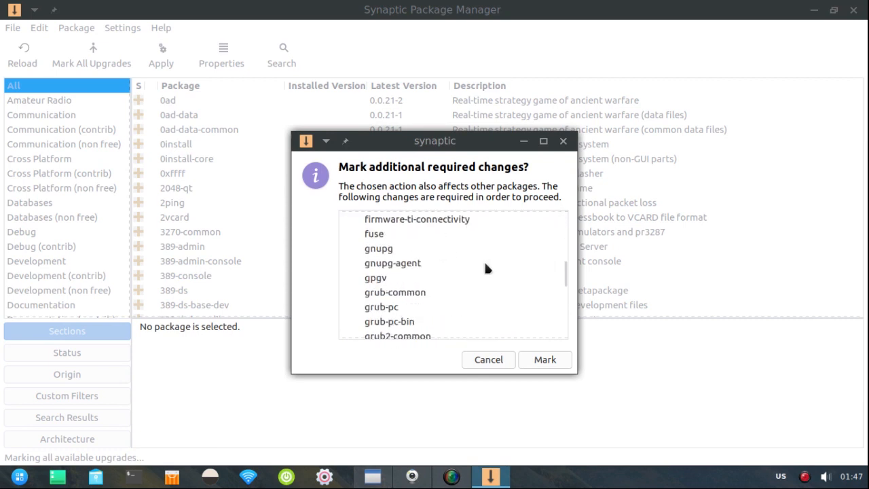
scroll(485, 265, "down", 1)
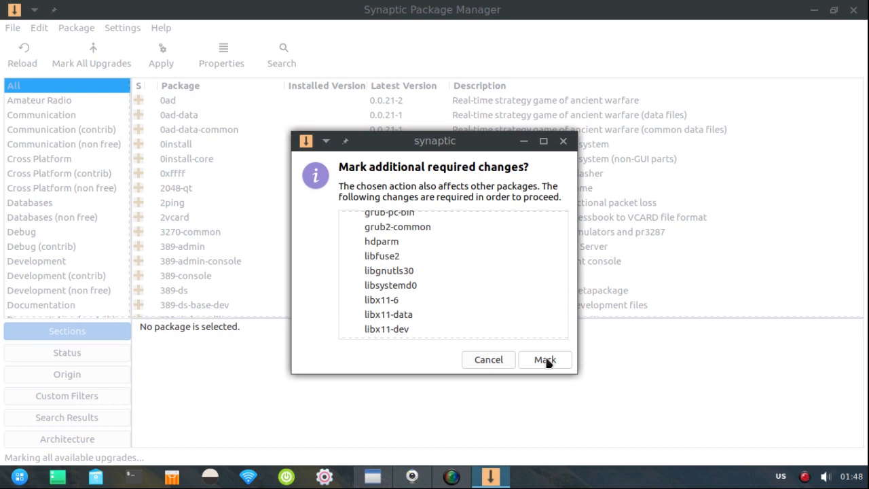
scroll(470, 285, "up", 5)
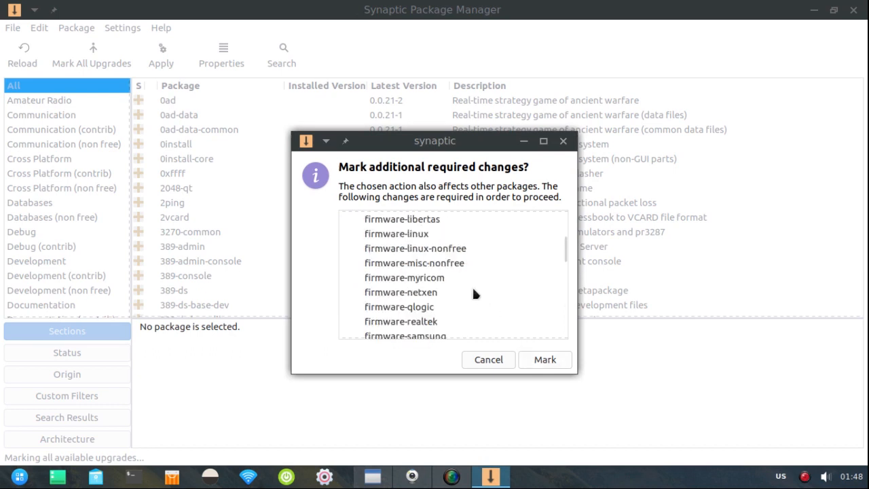
scroll(474, 291, "up", 3)
scroll(505, 271, "down", 5)
scroll(509, 273, "down", 8)
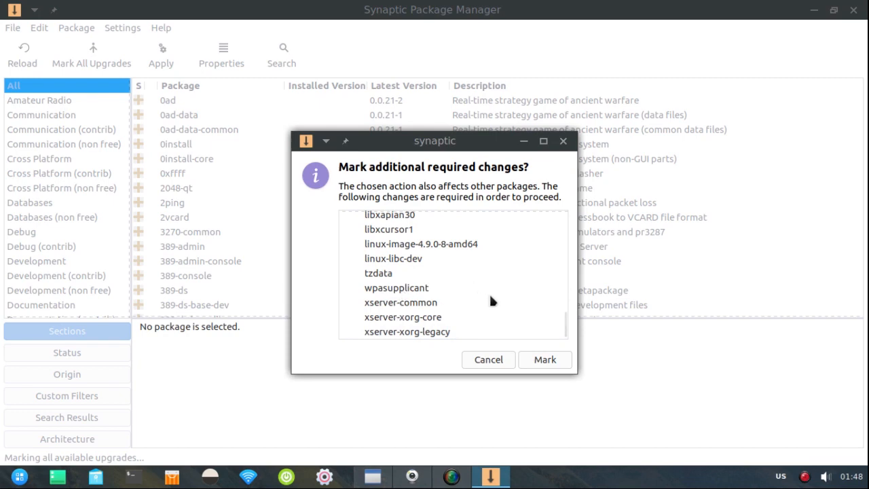
scroll(499, 289, "up", 10)
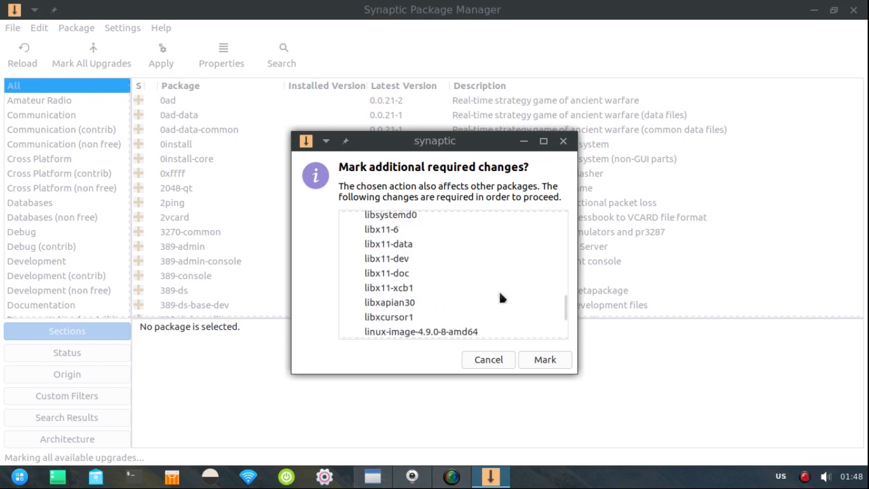
scroll(501, 289, "up", 5)
scroll(501, 289, "down", 4)
scroll(518, 307, "down", 2)
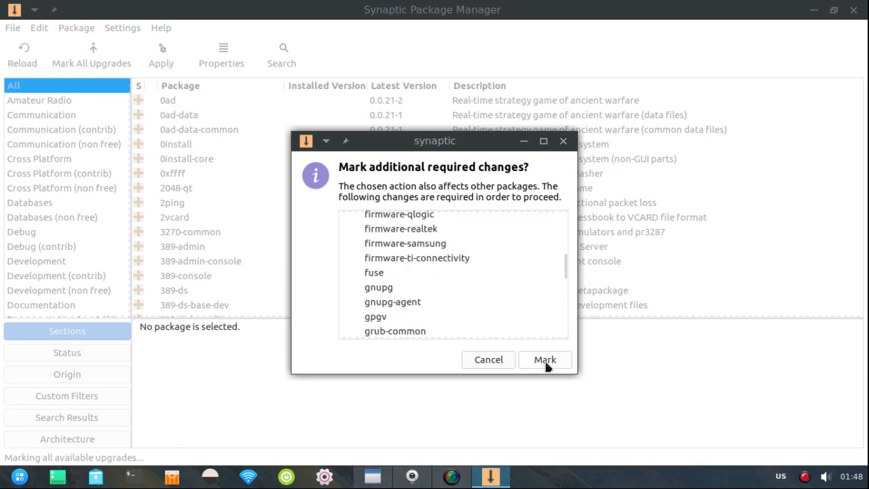
- Mark the required upgrades, and inspect the individual file downloads and the installation details while they are applied
left_click(545, 360)
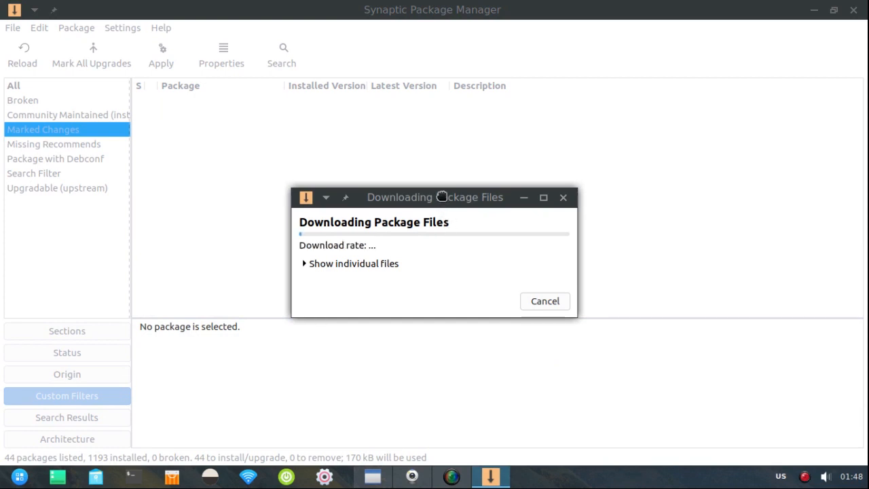
left_click_drag(442, 196, 441, 156)
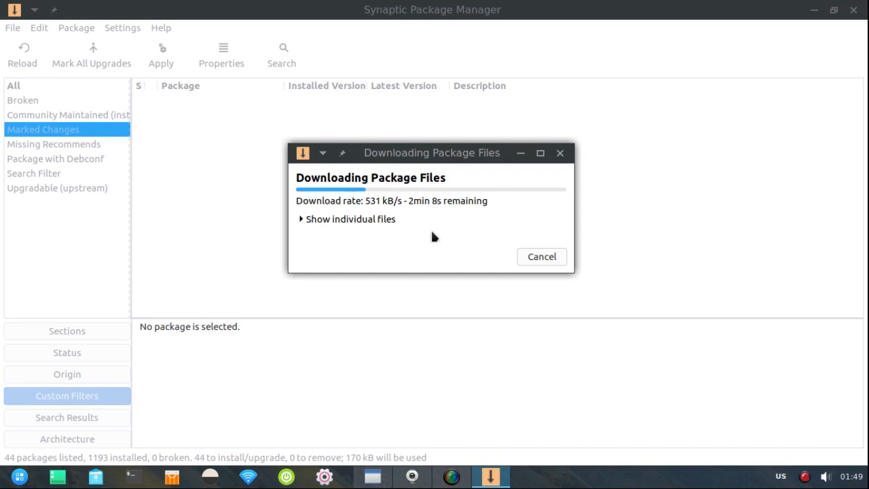
left_click(301, 219)
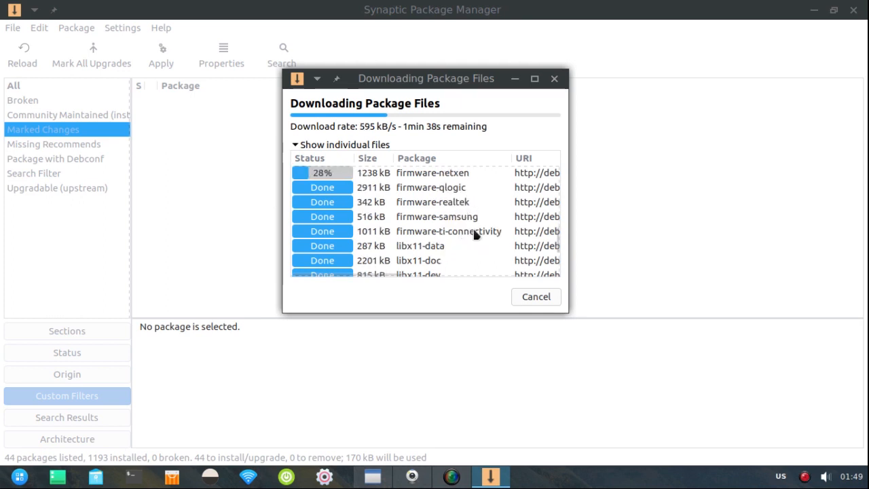
scroll(448, 203, "up", 5)
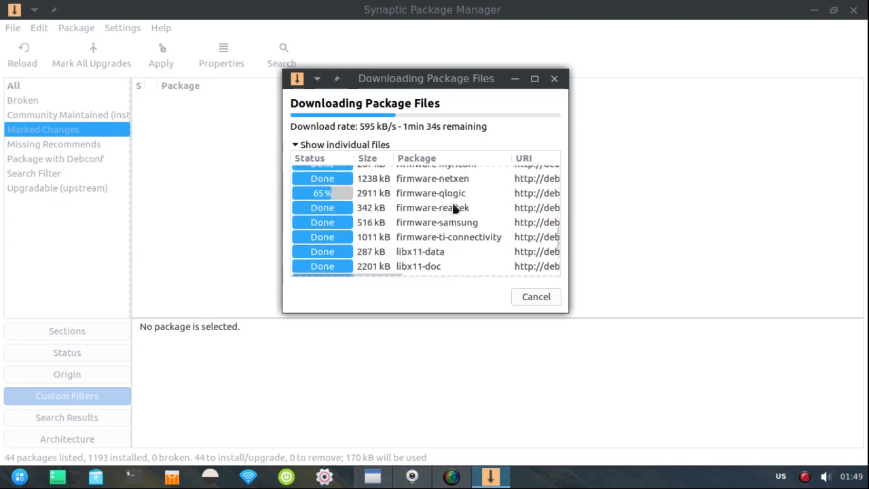
scroll(454, 208, "up", 3)
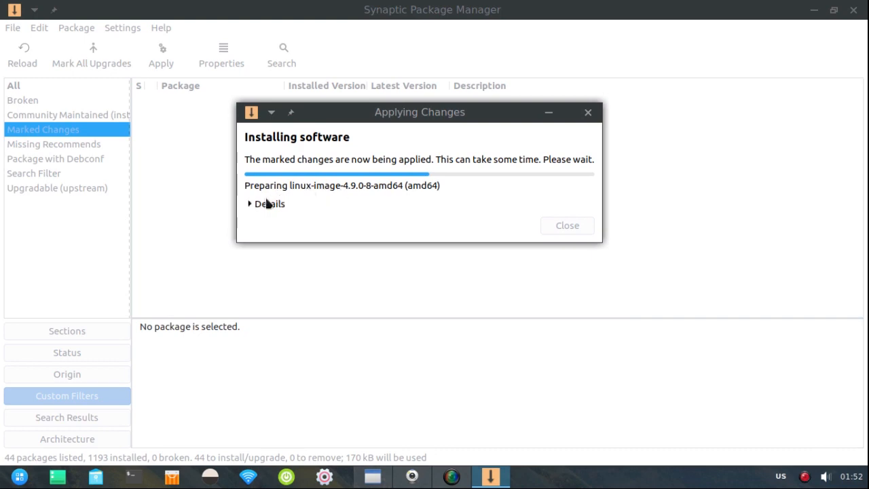
left_click(249, 203)
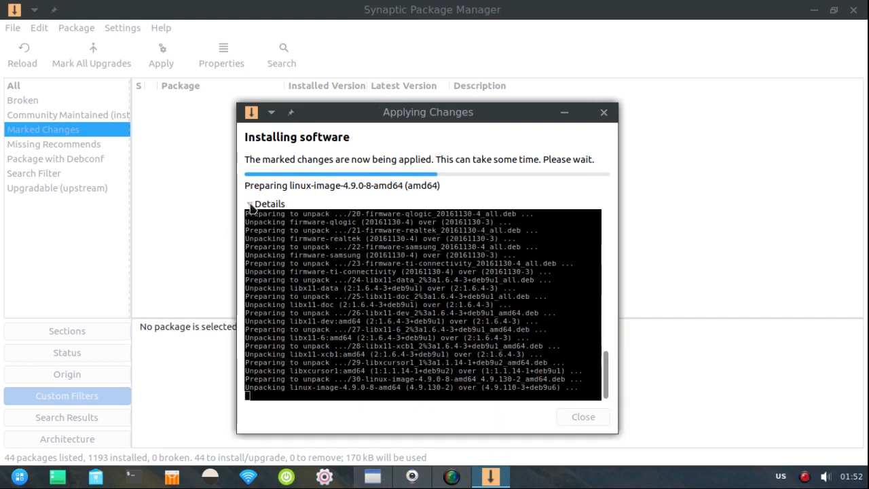
left_click(250, 204)
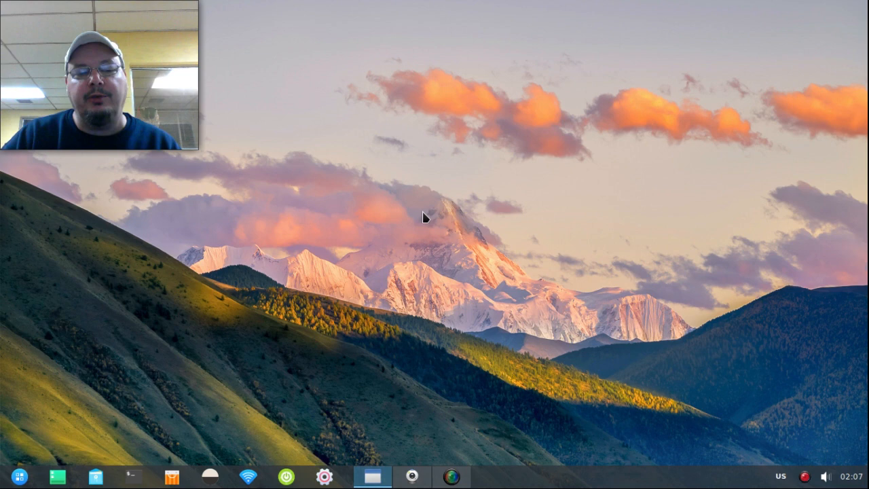
- Check for remaining updates by running sudo apt update in a terminal, entering the account password, and close the terminal after reviewing the output
right_click(284, 81)
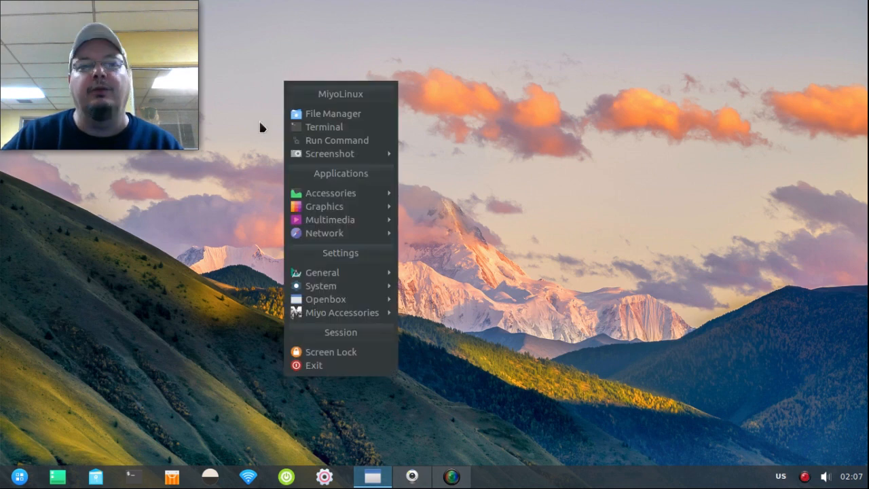
left_click(331, 130)
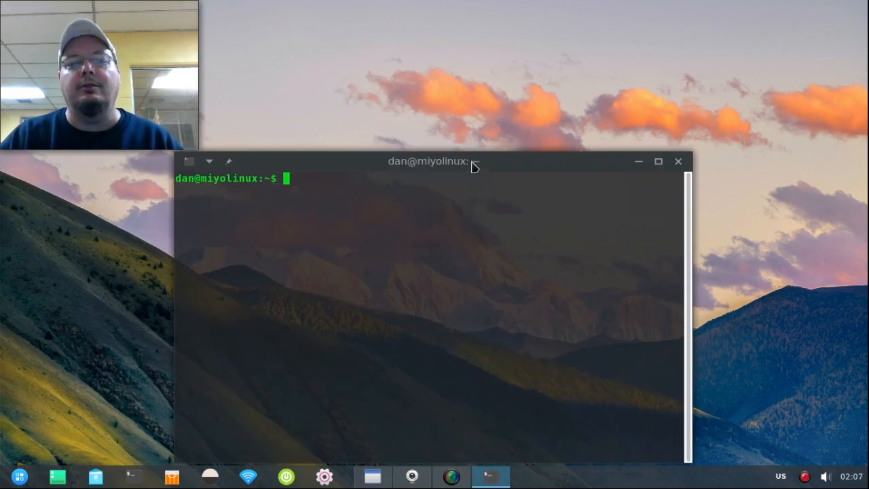
left_click_drag(474, 166, 549, 58)
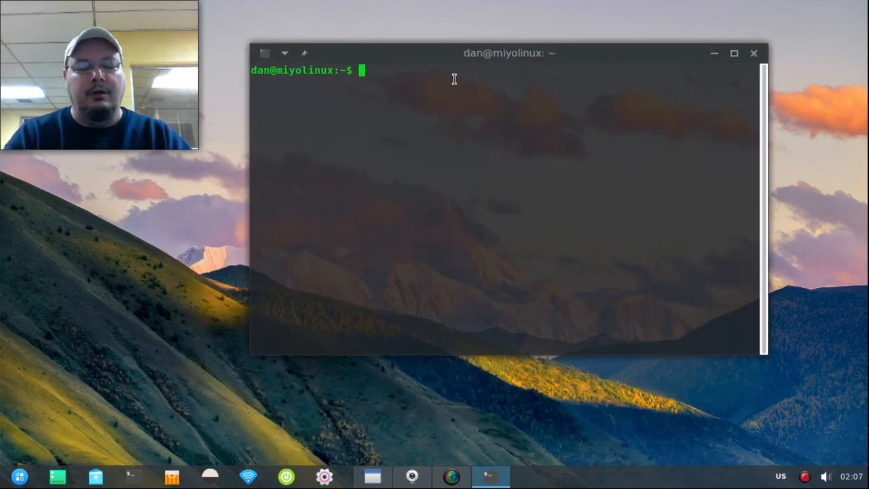
type("sudo apt")
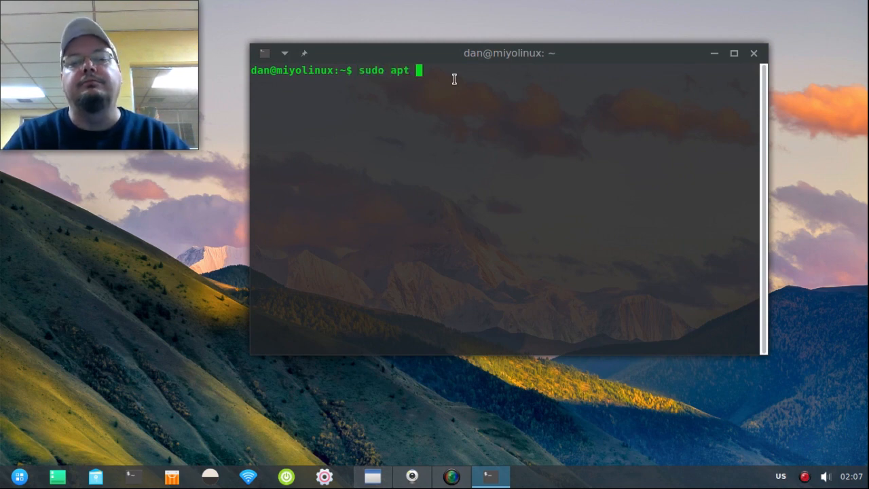
type(" update")
key("Return")
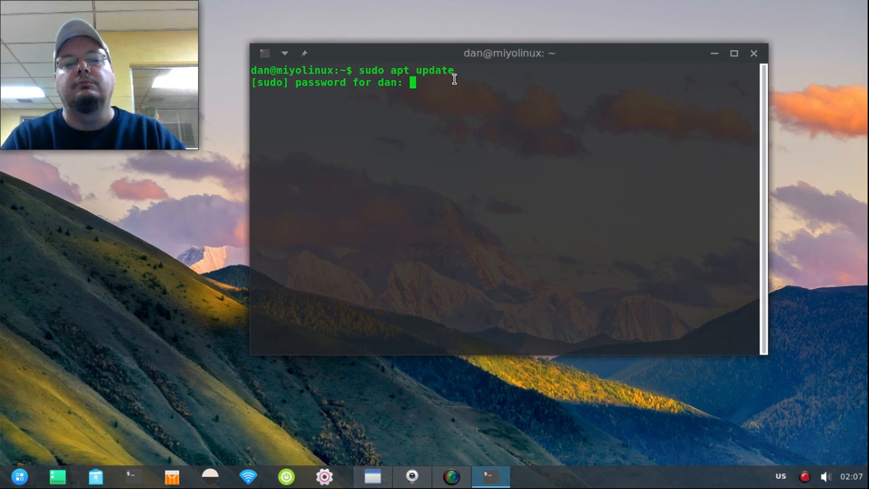
key("Return")
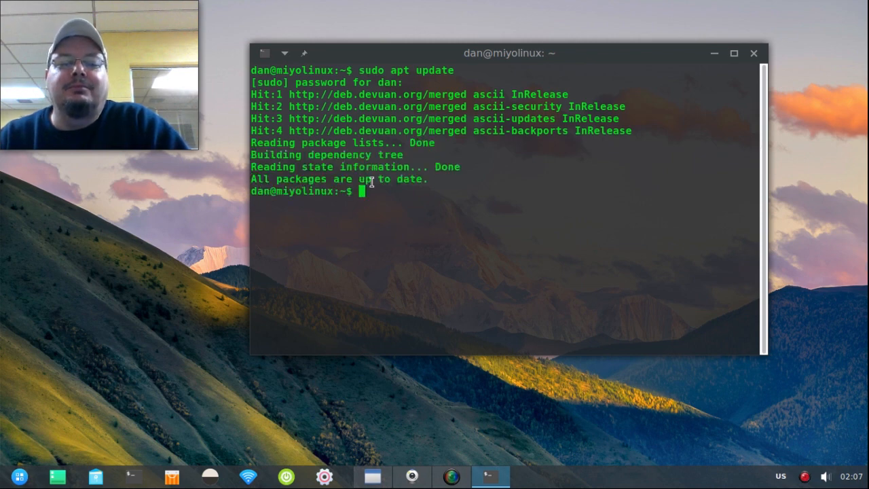
left_click_drag(430, 181, 240, 179)
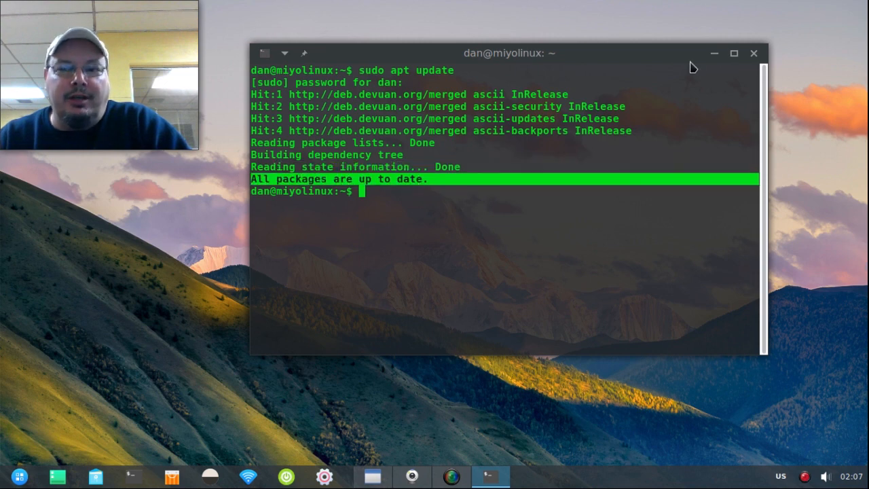
left_click(754, 54)
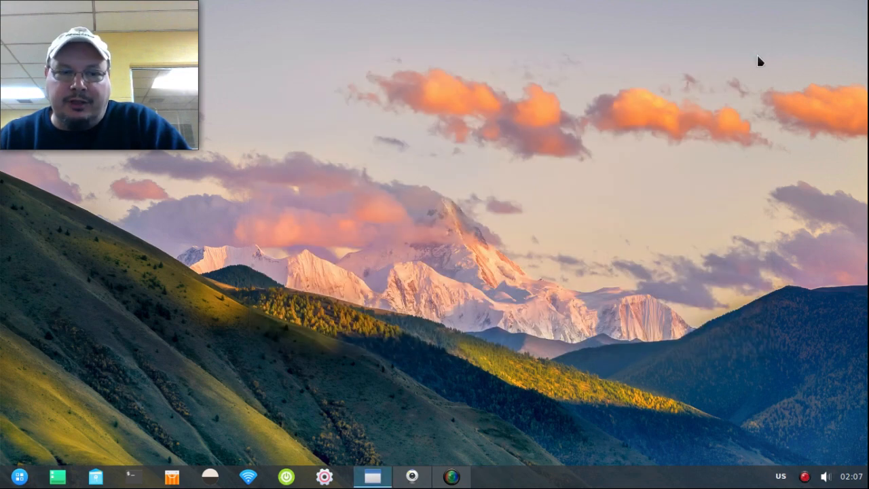